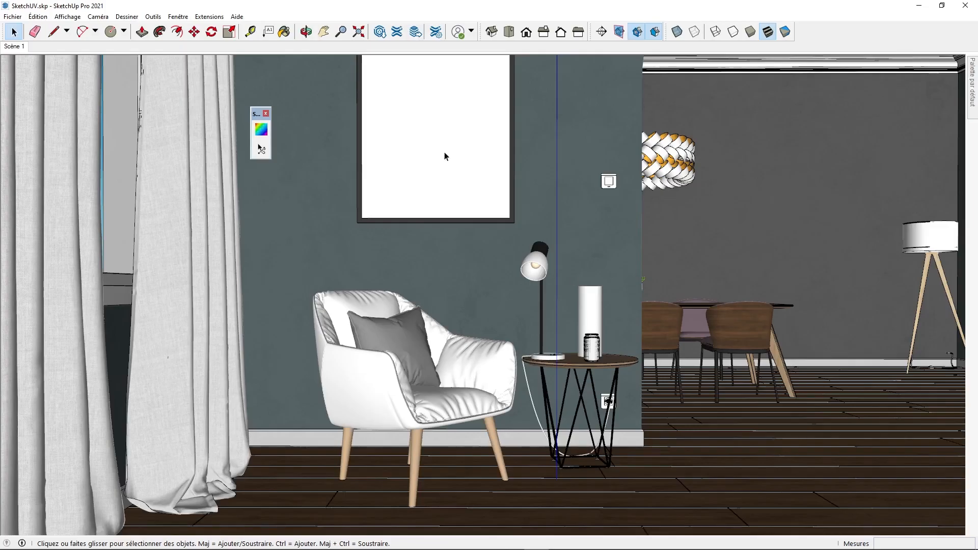
# Open the picture frame group, select its white canvas face and import Surfer branding zwart wit.jpg as a texture
pyautogui.doubleClick(411, 121)
pyautogui.scroll(4, 414, 127)
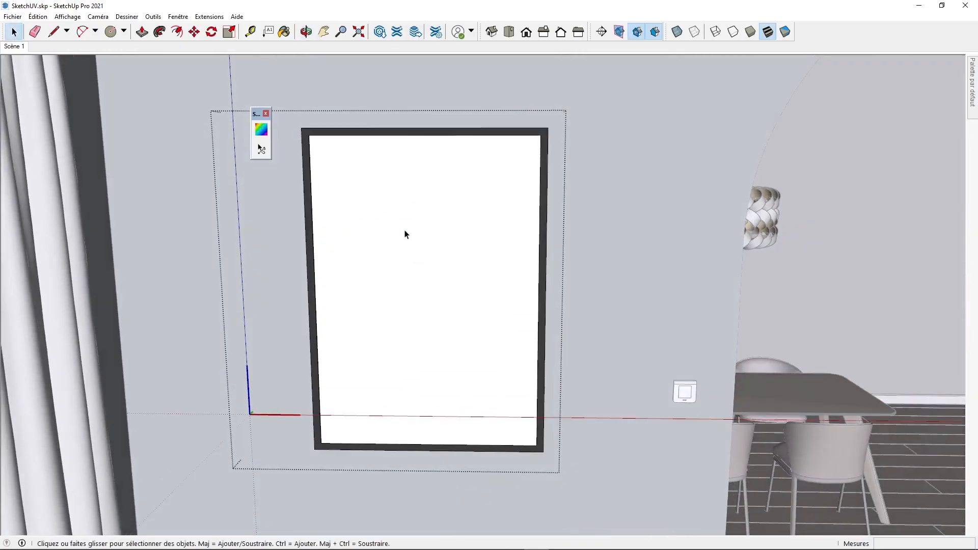
pyautogui.keyDown('shift'); pyautogui.moveTo(390, 234); pyautogui.dragTo(416, 218, button='middle'); pyautogui.keyUp('shift')
pyautogui.click(380, 207)
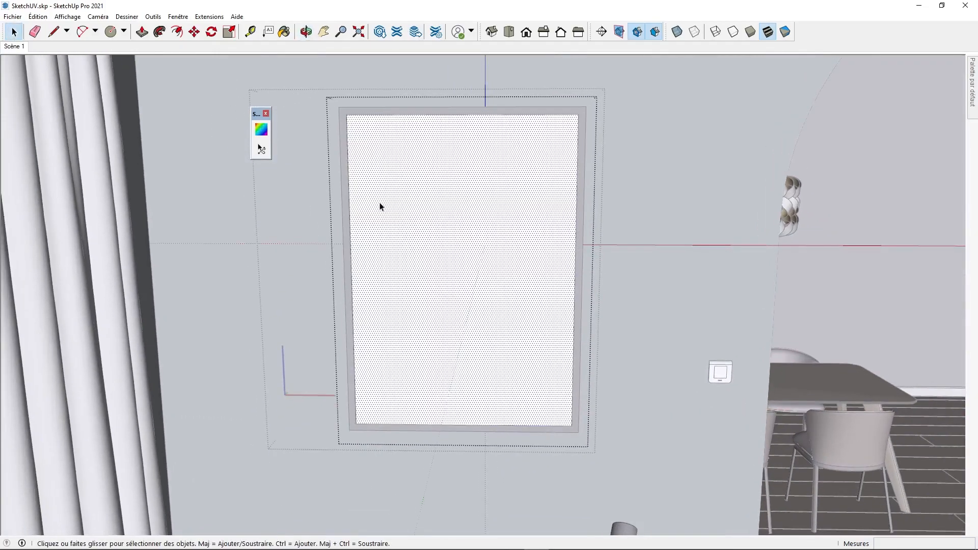
pyautogui.click(13, 16)
pyautogui.click(51, 187)
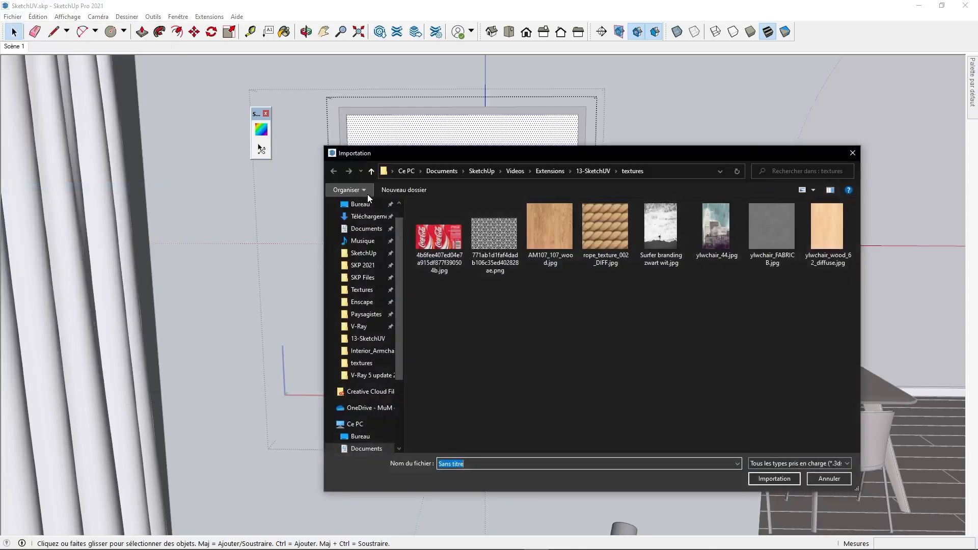
pyautogui.click(661, 237)
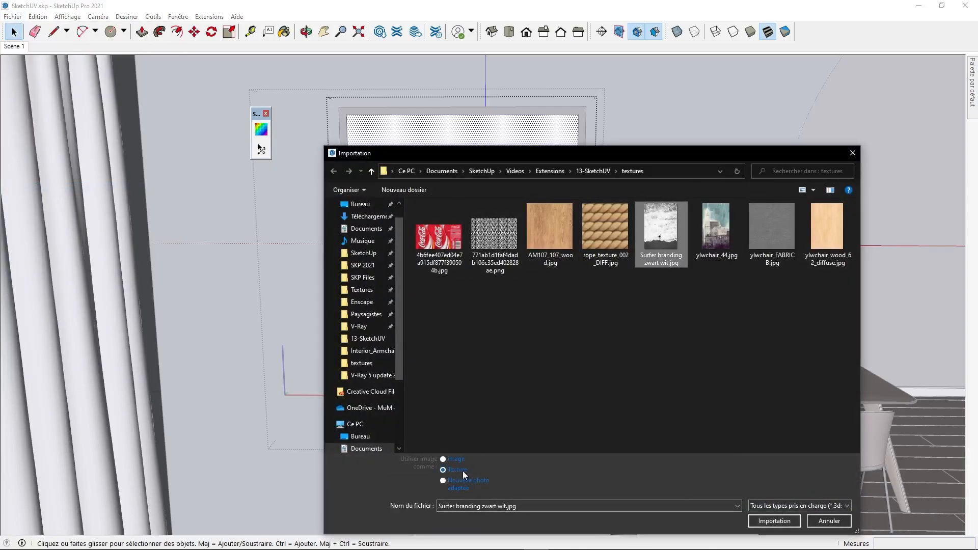
pyautogui.click(774, 521)
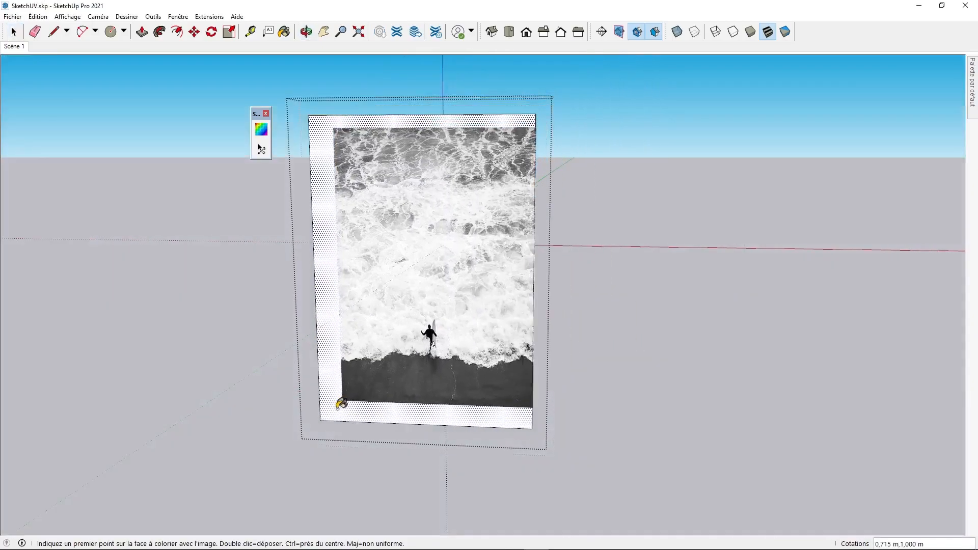
# Fit the surfer image to the canvas from its lower-left corner to its upper-right corner, and leave the frame group
pyautogui.click(320, 420)
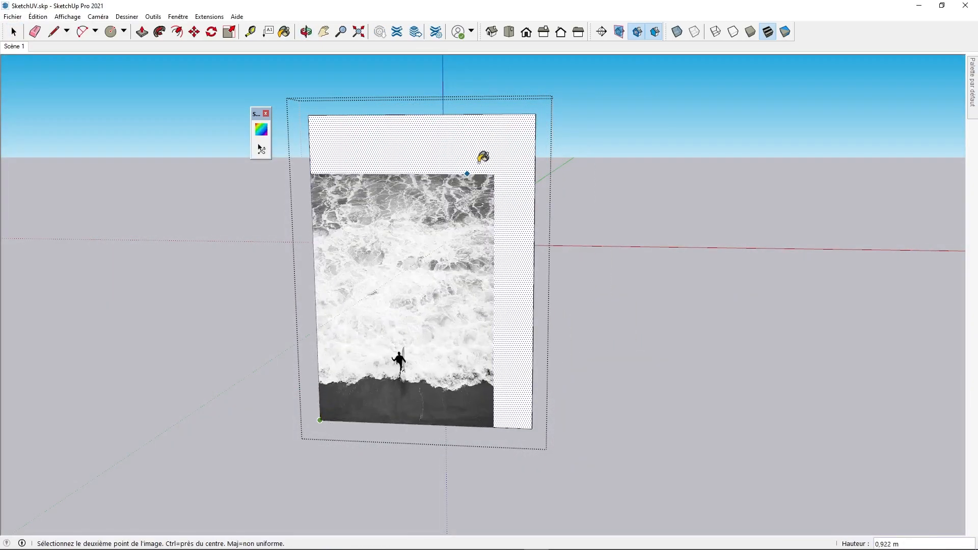
pyautogui.click(535, 116)
pyautogui.moveTo(471, 241); pyautogui.dragTo(467, 246, button='middle')
pyautogui.click(653, 218)
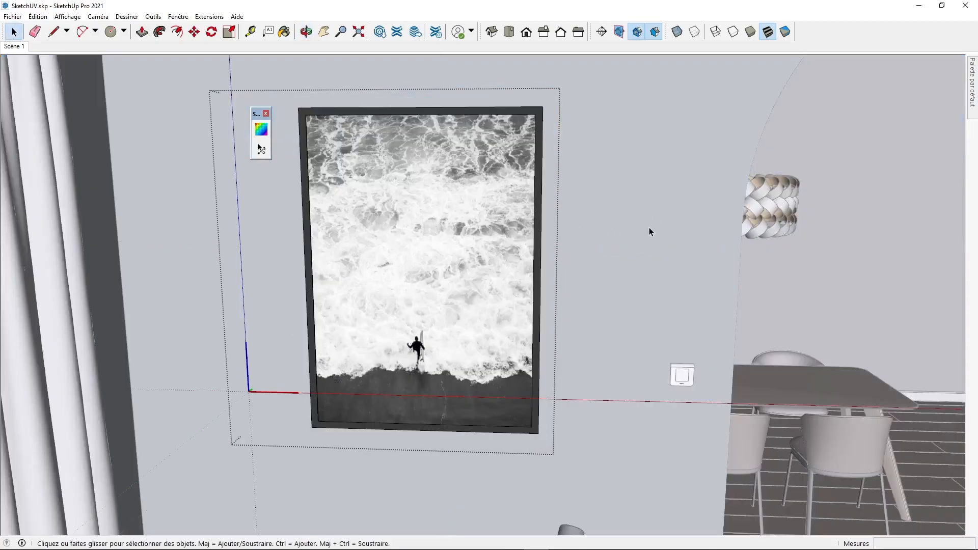
pyautogui.click(648, 229)
# Open the armchair group down to its outer shell and select the shell's entire connected mesh
pyautogui.moveTo(469, 401); pyautogui.dragTo(457, 206, button='middle')
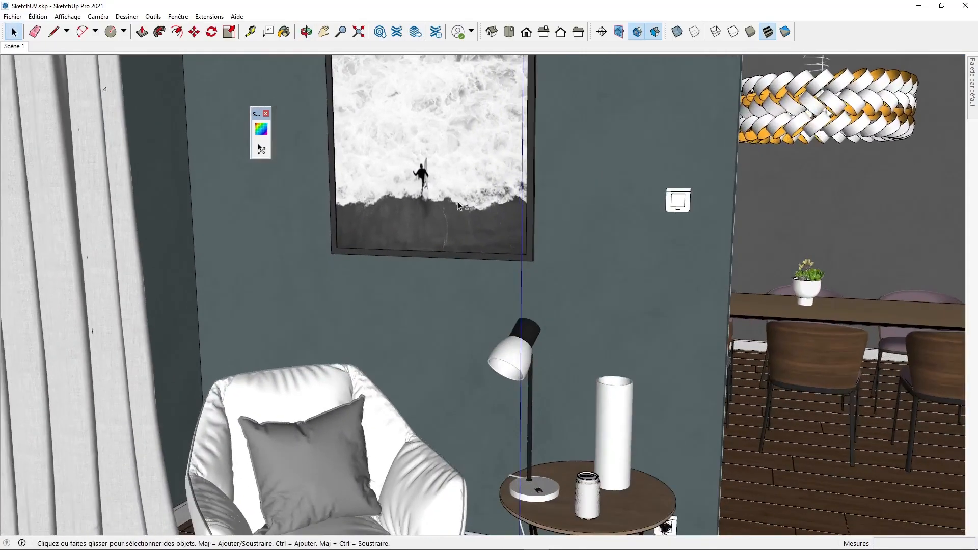
pyautogui.moveTo(261, 441); pyautogui.dragTo(330, 252, button='middle')
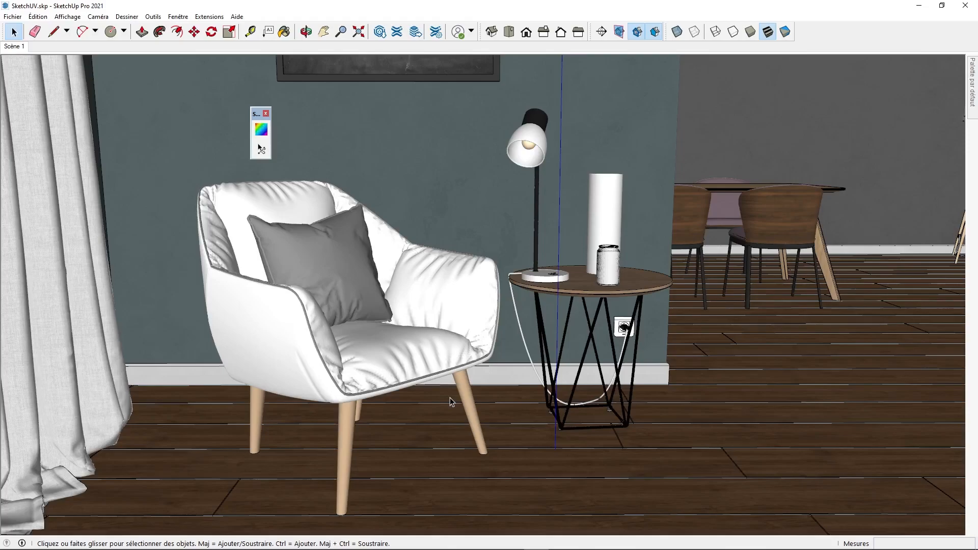
pyautogui.doubleClick(255, 330)
pyautogui.click(255, 332)
pyautogui.doubleClick(253, 335)
pyautogui.click(253, 335)
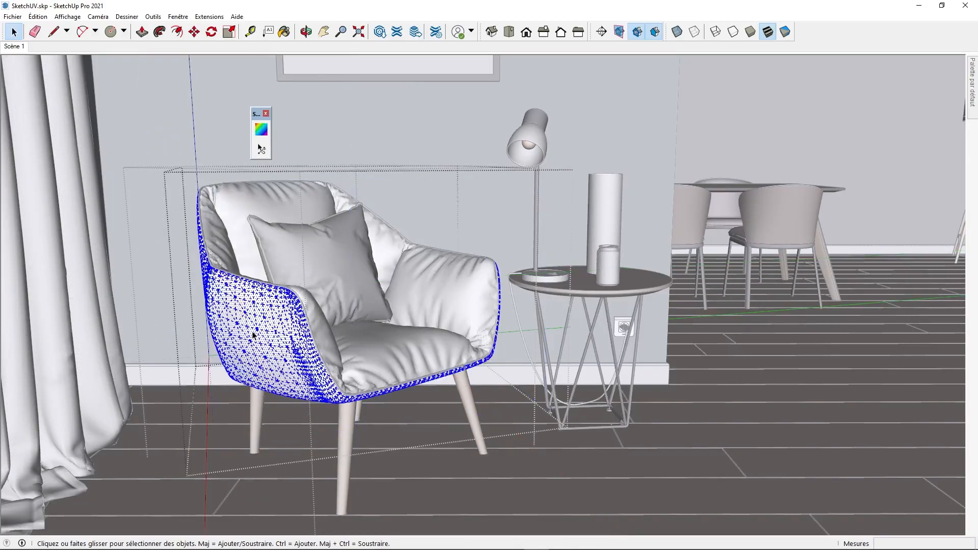
# Clear the shell mesh selection and import ylwchair_FABRIC B.jpg as a texture
pyautogui.scroll(3, 256, 359)
pyautogui.moveTo(258, 350)
pyautogui.mouseDown(button='middle')
pyautogui.moveTo(395, 375)
pyautogui.moveTo(201, 375)
pyautogui.moveTo(366, 436)
pyautogui.moveTo(295, 335)
pyautogui.moveTo(342, 286)
pyautogui.mouseUp(button='middle')
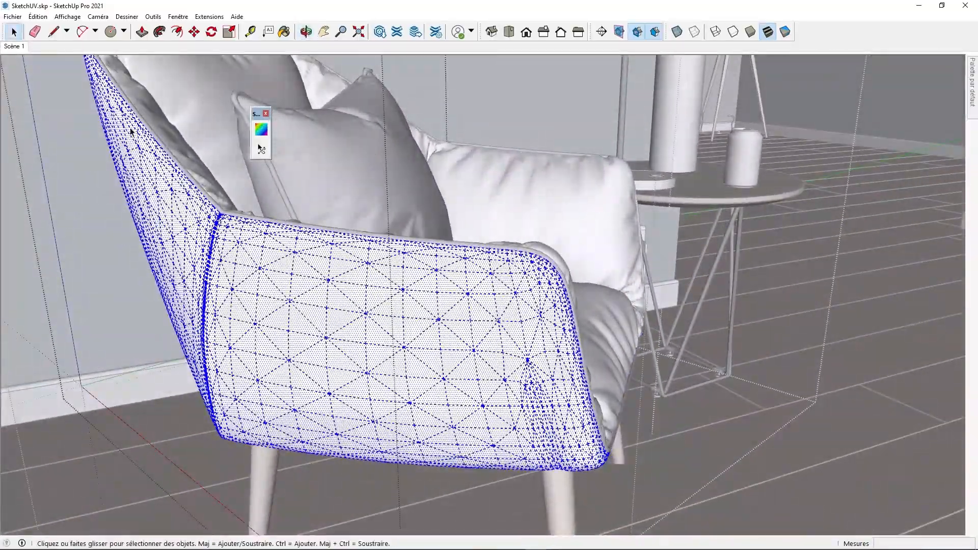
pyautogui.moveTo(515, 395)
pyautogui.mouseDown(button='middle')
pyautogui.moveTo(305, 345)
pyautogui.moveTo(399, 376)
pyautogui.moveTo(467, 371)
pyautogui.moveTo(356, 392)
pyautogui.mouseUp(button='middle')
pyautogui.hotkey('ctrl', 't')
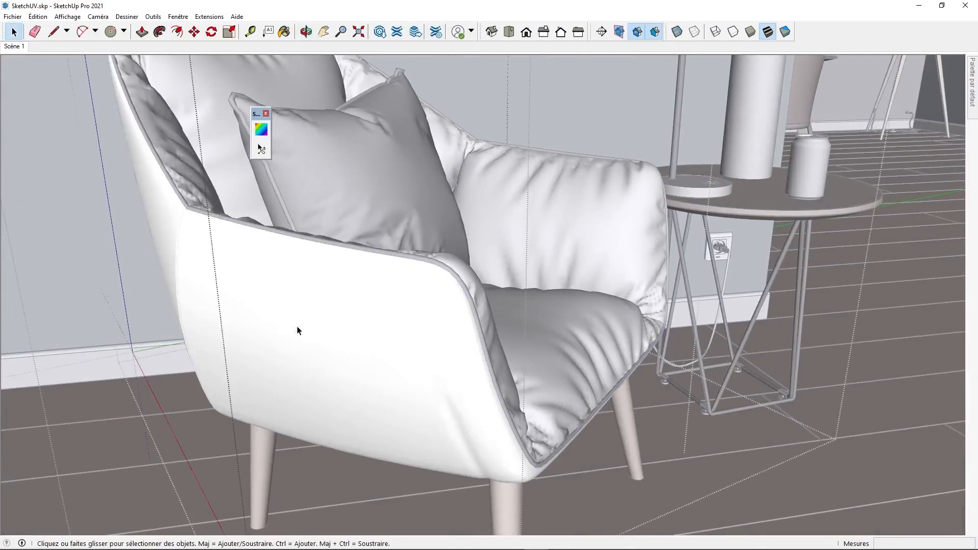
pyautogui.click(3, 15)
pyautogui.click(59, 190)
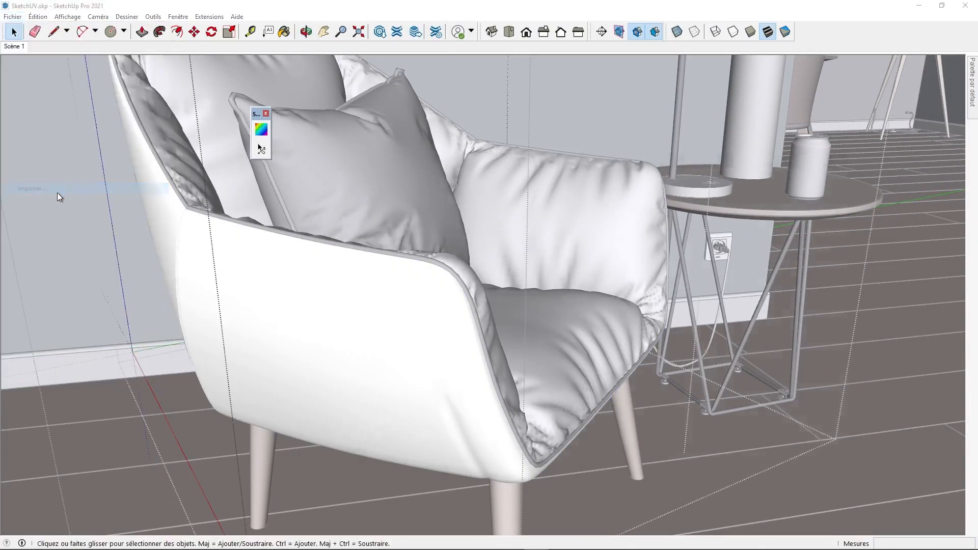
pyautogui.click(760, 259)
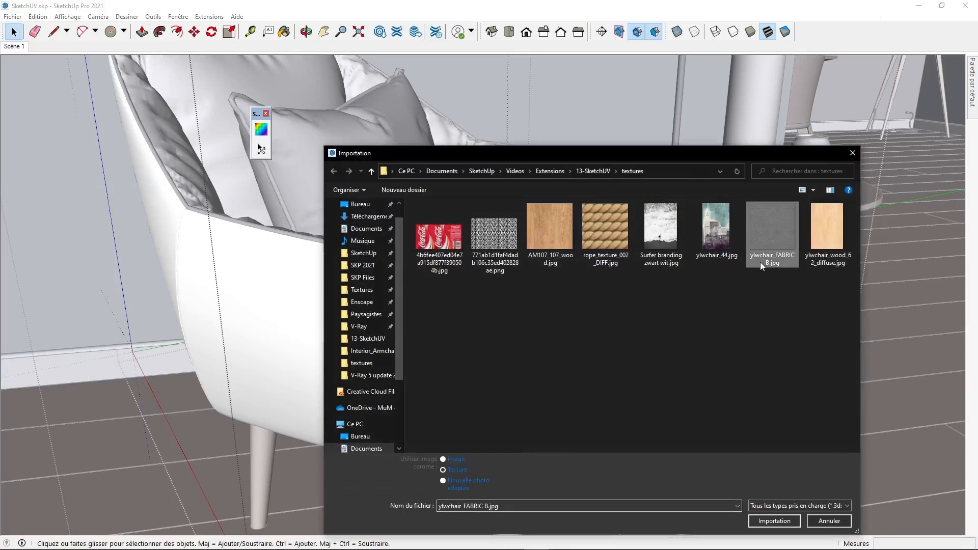
pyautogui.moveTo(632, 154); pyautogui.dragTo(551, 110)
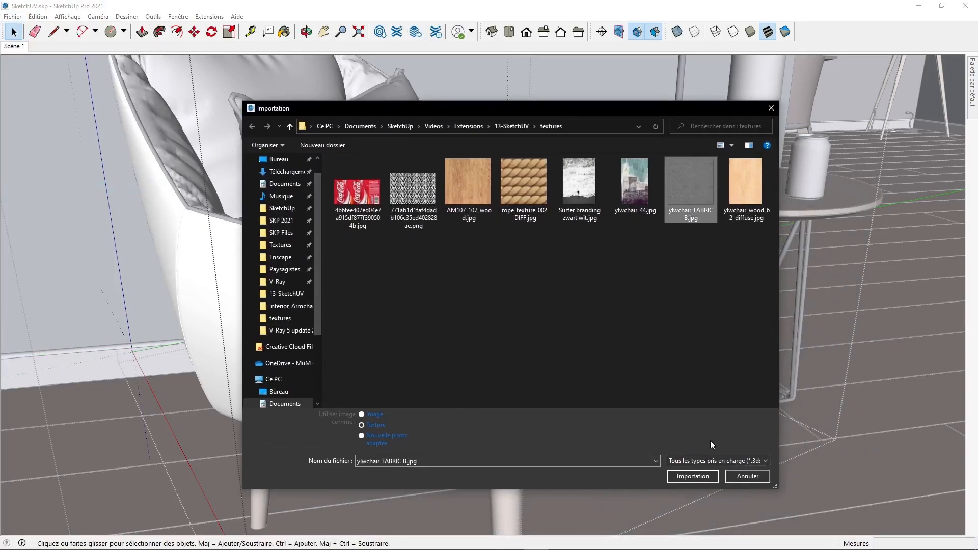
pyautogui.click(691, 476)
# Place the fabric texture on the shell's side at about 0.09 m height, sample it and paint all the shell's matching faces
pyautogui.click(320, 369)
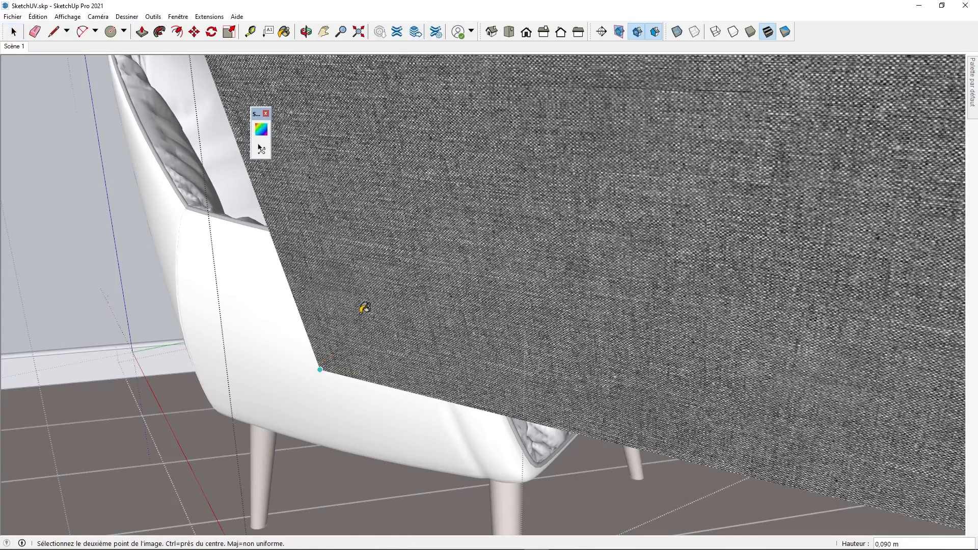
pyautogui.click(365, 308)
pyautogui.press('b')
pyautogui.keyDown('alt'); pyautogui.click(332, 380); pyautogui.keyUp('alt')
pyautogui.keyDown('shift'); pyautogui.click(337, 359); pyautogui.keyUp('shift')
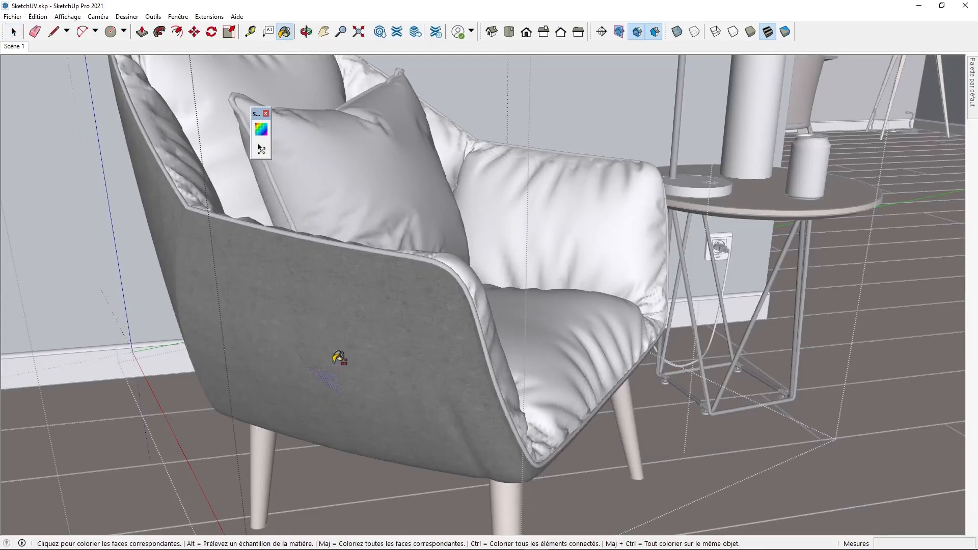
# Open the armchair's inner upholstery for editing and paint it with the sampled fabric material
pyautogui.moveTo(404, 359); pyautogui.dragTo(406, 350, button='middle')
pyautogui.press('space')
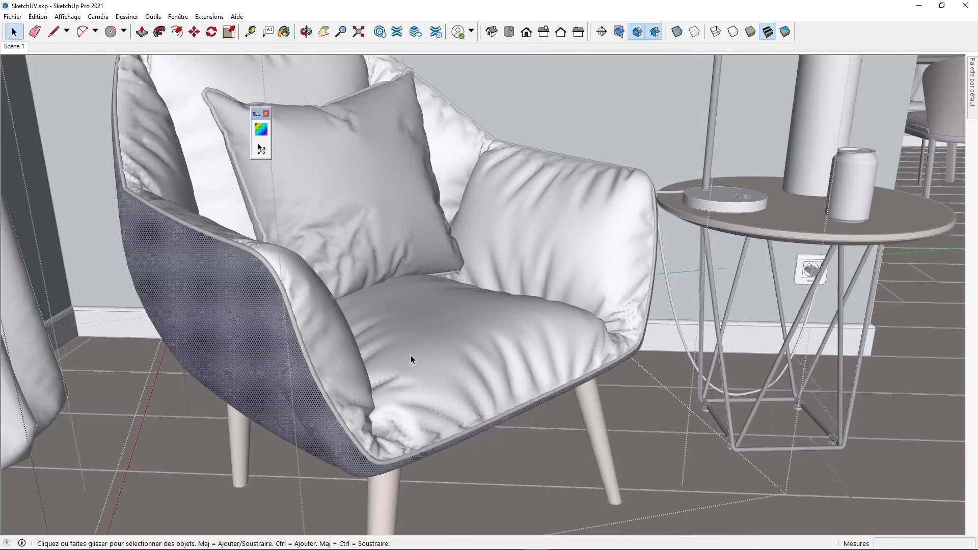
pyautogui.doubleClick(411, 355)
pyautogui.press('b')
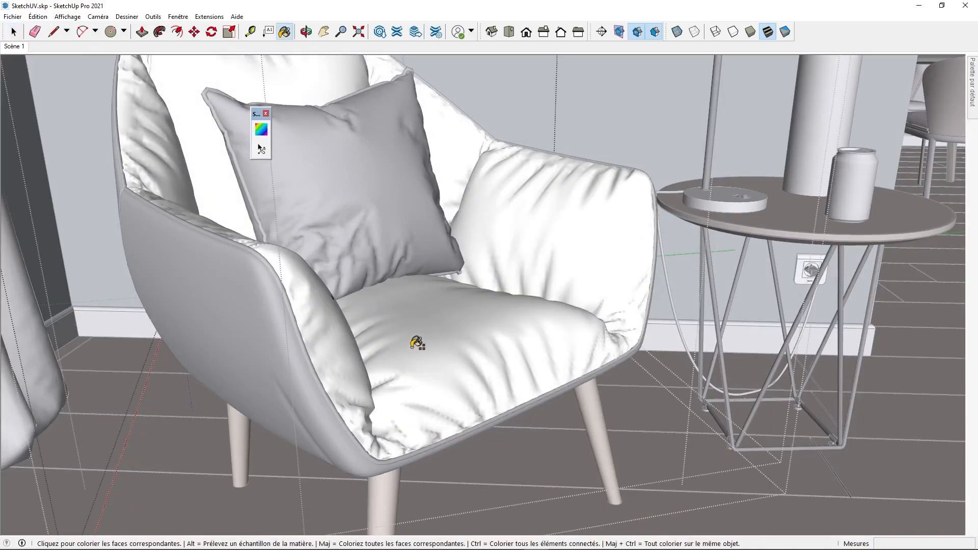
pyautogui.click(416, 344)
# Examine the scale and mapping of the fabric texture on the armchair's seat and inner upholstery up close
pyautogui.moveTo(465, 356)
pyautogui.mouseDown(button='middle')
pyautogui.moveTo(355, 421)
pyautogui.moveTo(144, 410)
pyautogui.moveTo(301, 384)
pyautogui.moveTo(357, 428)
pyautogui.mouseUp(button='middle')
pyautogui.press('space')
pyautogui.scroll(3, 139, 410)
pyautogui.scroll(4, 358, 426)
pyautogui.scroll(2, 357, 426)
pyautogui.scroll(6, 563, 423)
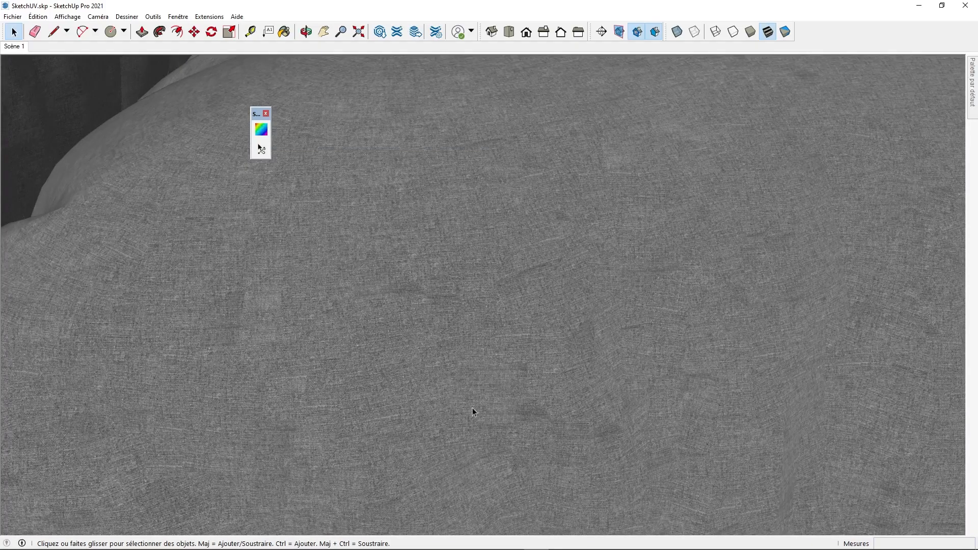
pyautogui.moveTo(291, 347); pyautogui.dragTo(445, 389, button='middle')
pyautogui.scroll(-4, 445, 389)
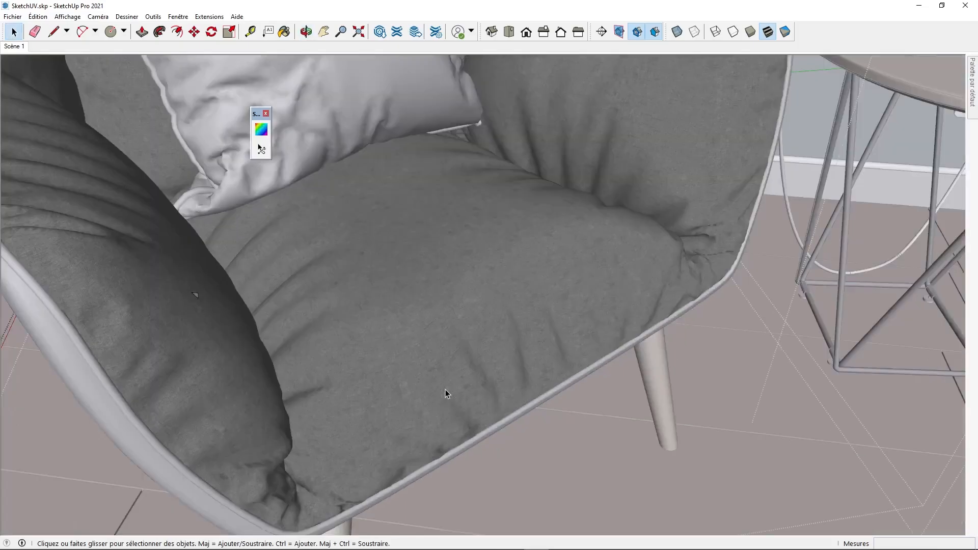
pyautogui.scroll(-3, 445, 389)
pyautogui.moveTo(454, 428); pyautogui.dragTo(477, 375, button='middle')
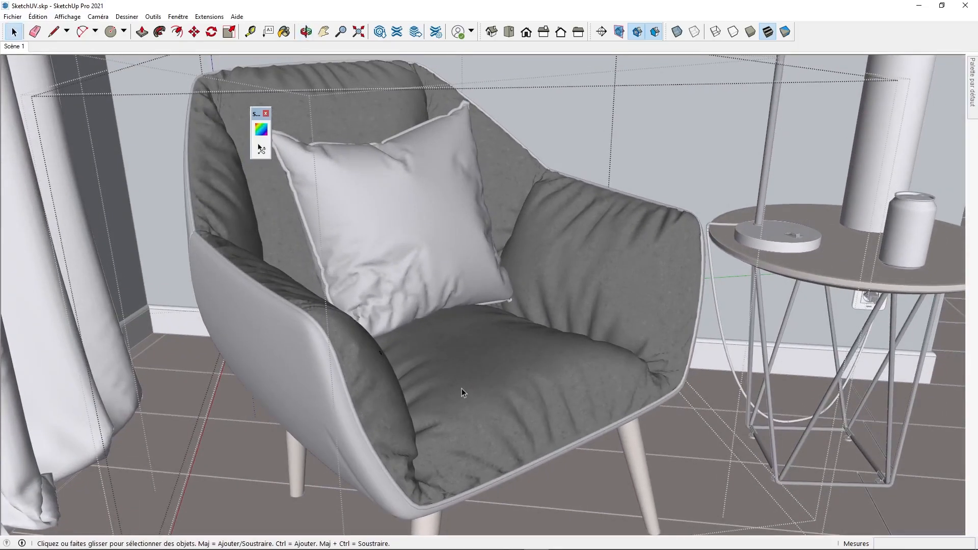
# Select the inner upholstery's surface, apply a SketchUV Box Map to it and check the fabric weave
pyautogui.click(461, 388)
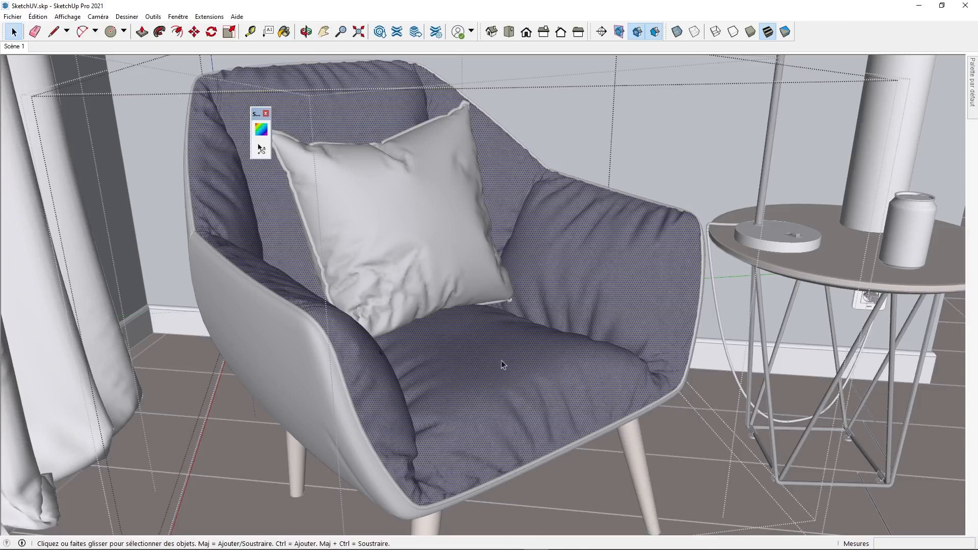
pyautogui.click(259, 127)
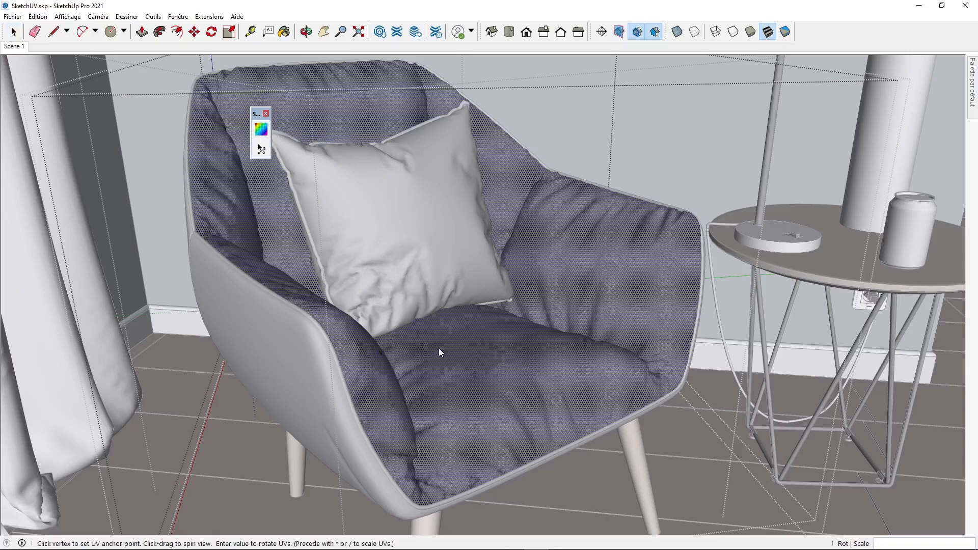
pyautogui.rightClick(467, 379)
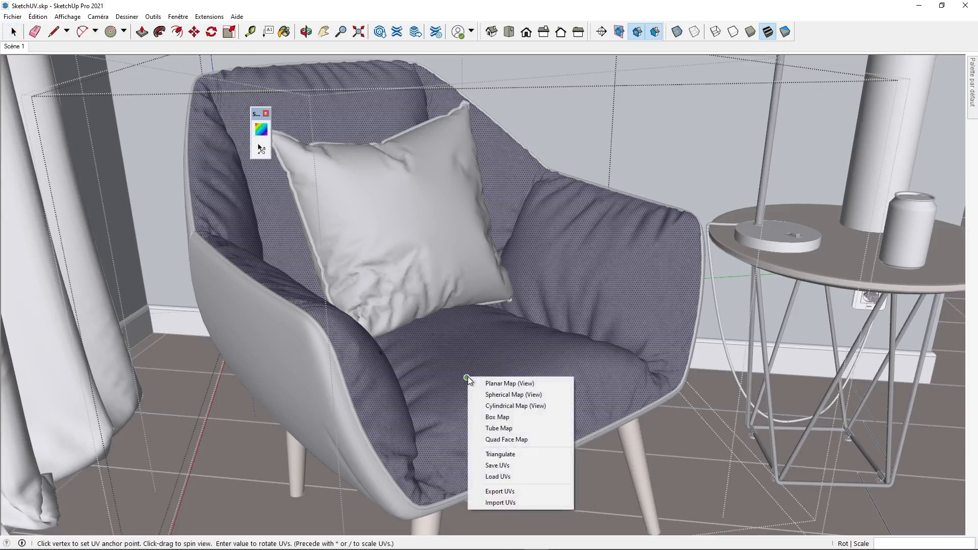
pyautogui.click(497, 417)
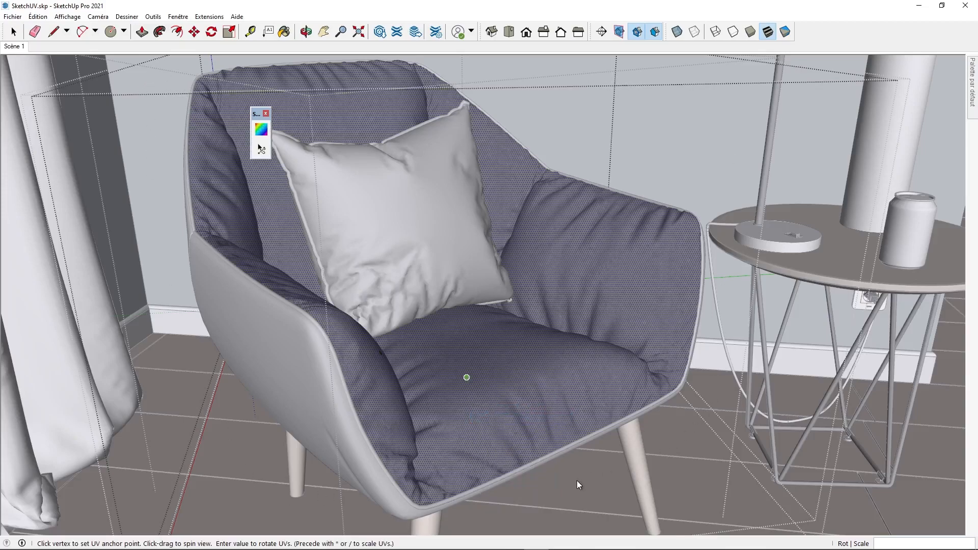
pyautogui.moveTo(538, 388); pyautogui.dragTo(280, 445, button='middle')
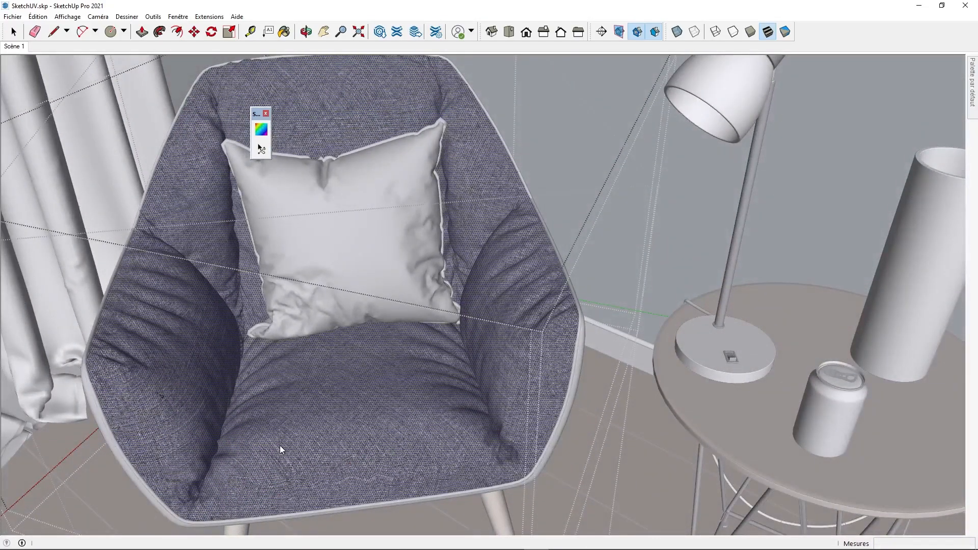
pyautogui.scroll(4, 279, 445)
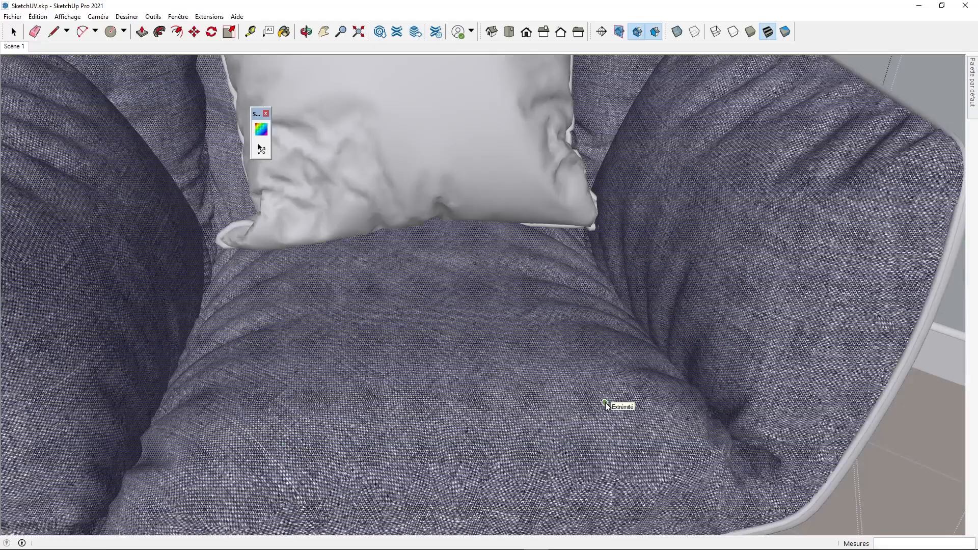
pyautogui.scroll(-5, 606, 405)
pyautogui.moveTo(431, 428); pyautogui.dragTo(532, 394, button='middle')
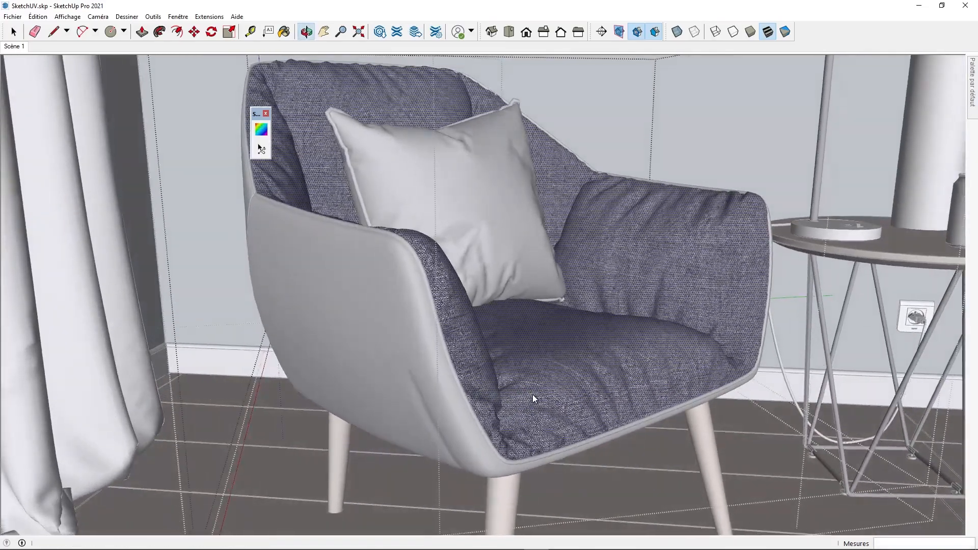
# Select the armchair's outer shell surface, apply a SketchUV Box Map to it and leave the shell group
pyautogui.moveTo(439, 384); pyautogui.dragTo(276, 314, button='middle')
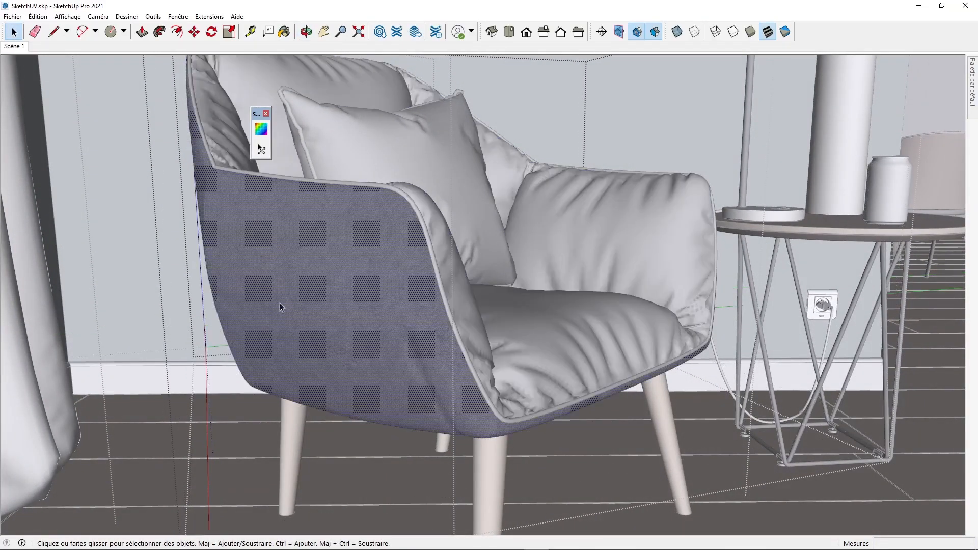
pyautogui.moveTo(273, 298); pyautogui.dragTo(331, 292, button='middle')
pyautogui.click(301, 302)
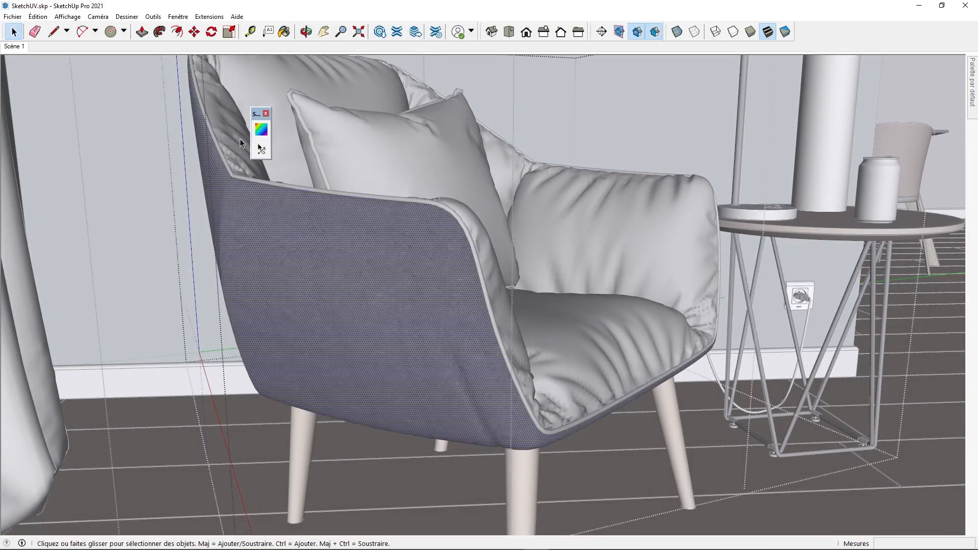
pyautogui.click(260, 129)
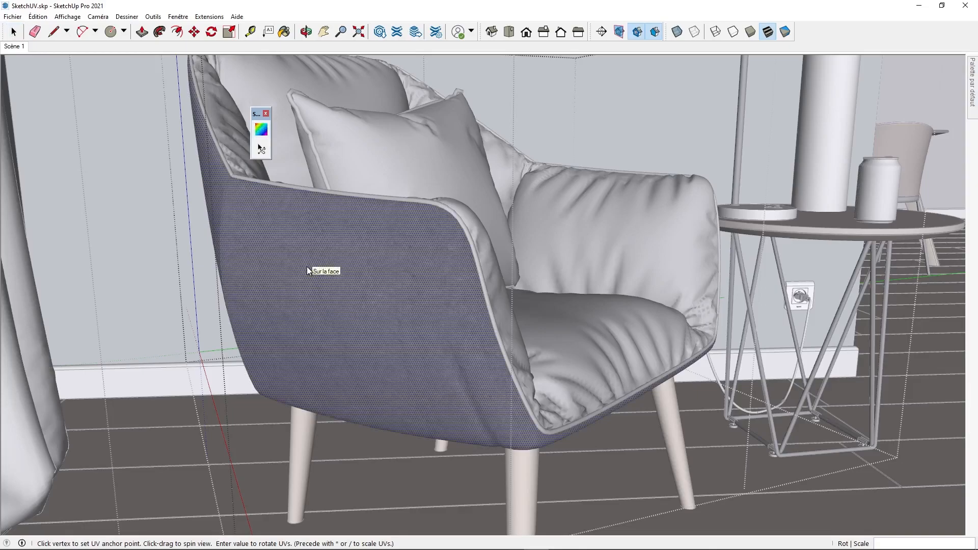
pyautogui.rightClick(309, 271)
pyautogui.click(328, 306)
pyautogui.moveTo(396, 344)
pyautogui.mouseDown(button='middle')
pyautogui.moveTo(422, 355)
pyautogui.moveTo(395, 353)
pyautogui.mouseUp(button='middle')
pyautogui.press('space')
pyautogui.press('Escape')
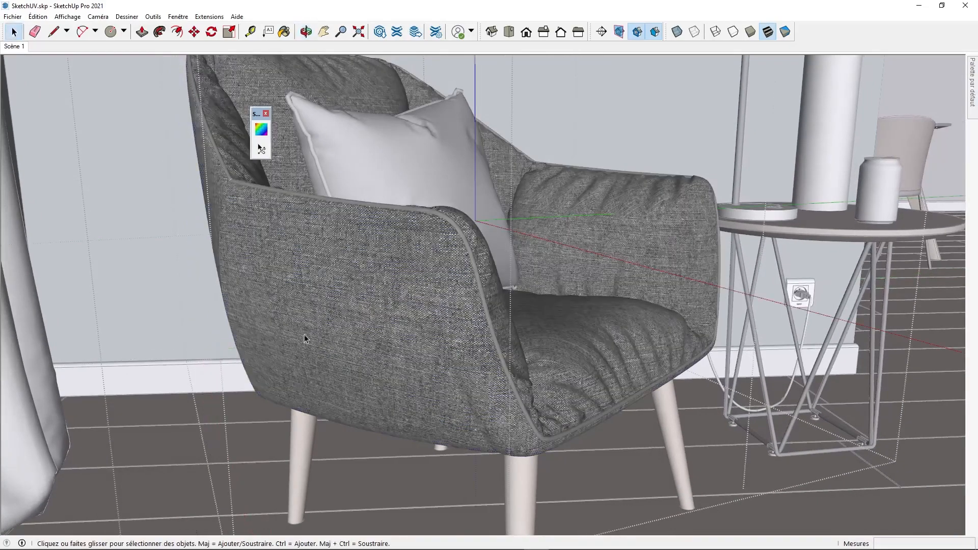
# Open the throw pillow on the armchair for editing and select its cover surface
pyautogui.scroll(5, 285, 338)
pyautogui.moveTo(264, 340); pyautogui.dragTo(395, 343, button='middle')
pyautogui.moveTo(285, 329); pyautogui.dragTo(377, 321, button='middle')
pyautogui.doubleClick(387, 298)
pyautogui.click(387, 298)
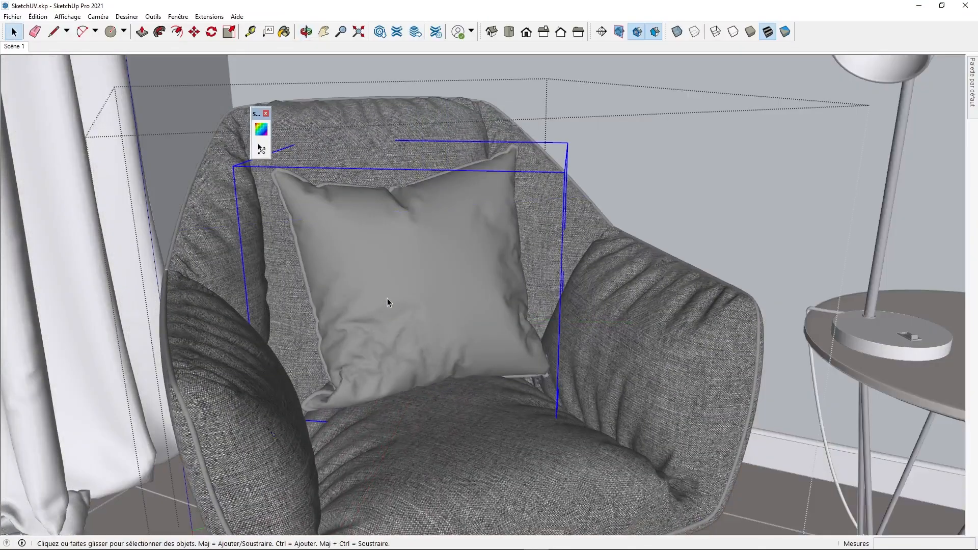
pyautogui.moveTo(411, 299); pyautogui.dragTo(494, 267, button='middle')
pyautogui.click(323, 277)
pyautogui.scroll(3, 322, 277)
pyautogui.scroll(1, 460, 299)
# Import ylwchair_44.jpg as a texture and place it on a single face of the pillow cover
pyautogui.moveTo(257, 113); pyautogui.dragTo(76, 76)
pyautogui.click(13, 16)
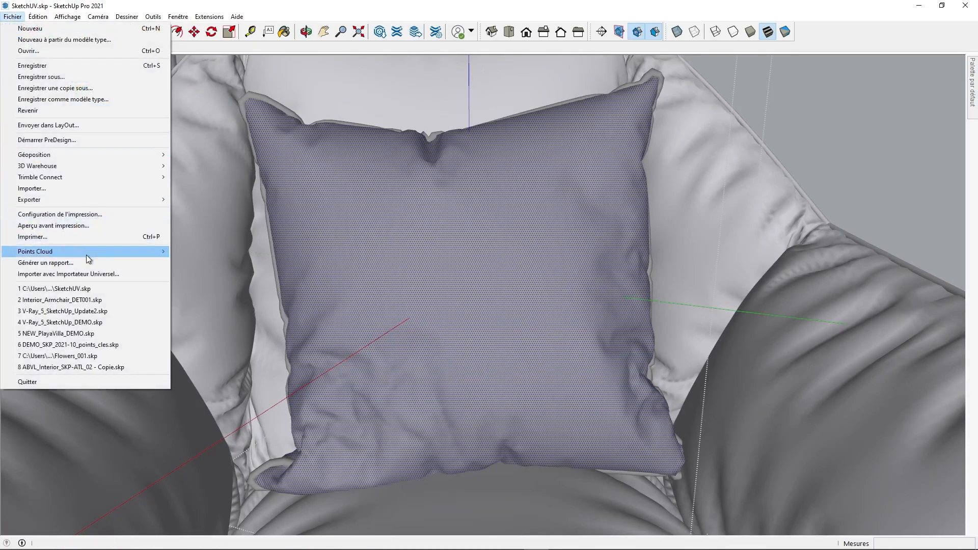
pyautogui.click(29, 190)
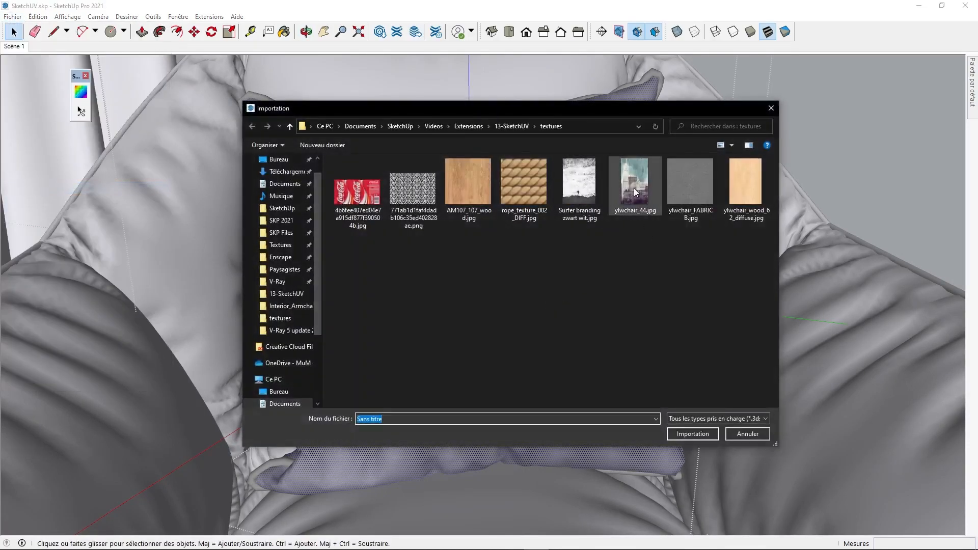
pyautogui.click(635, 186)
pyautogui.click(692, 476)
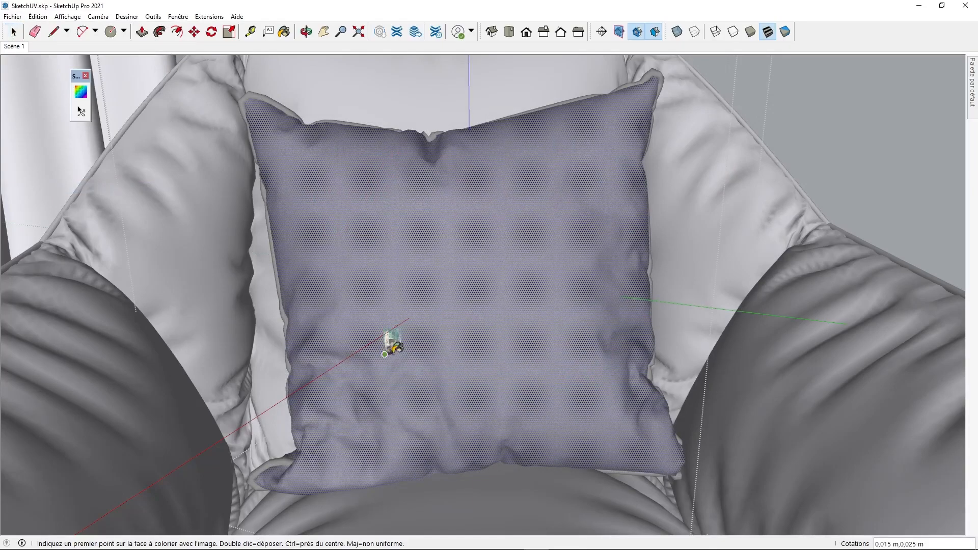
pyautogui.click(425, 315)
pyautogui.click(510, 210)
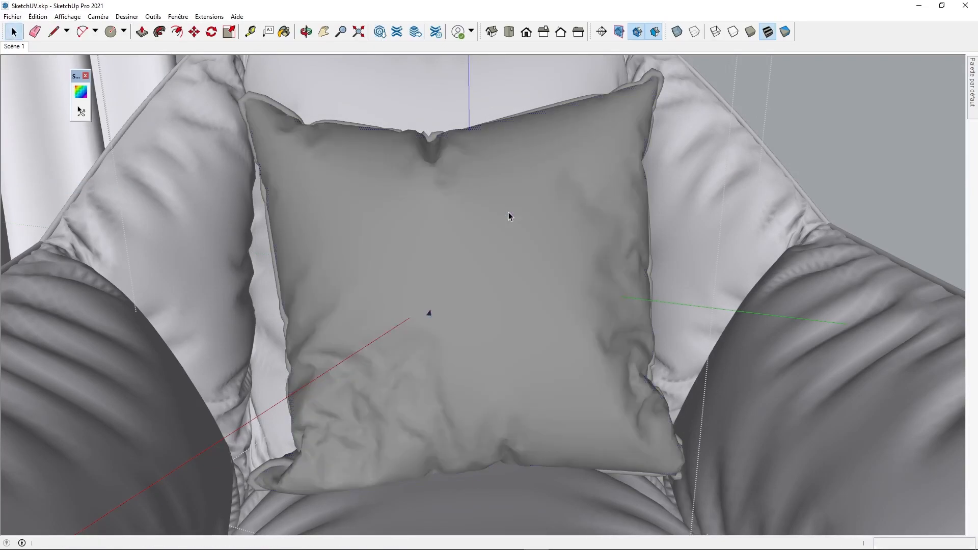
# Sample the imported image texture from its small face and paint all the matching pillow cover faces with it
pyautogui.scroll(5, 425, 317)
pyautogui.press('alt')
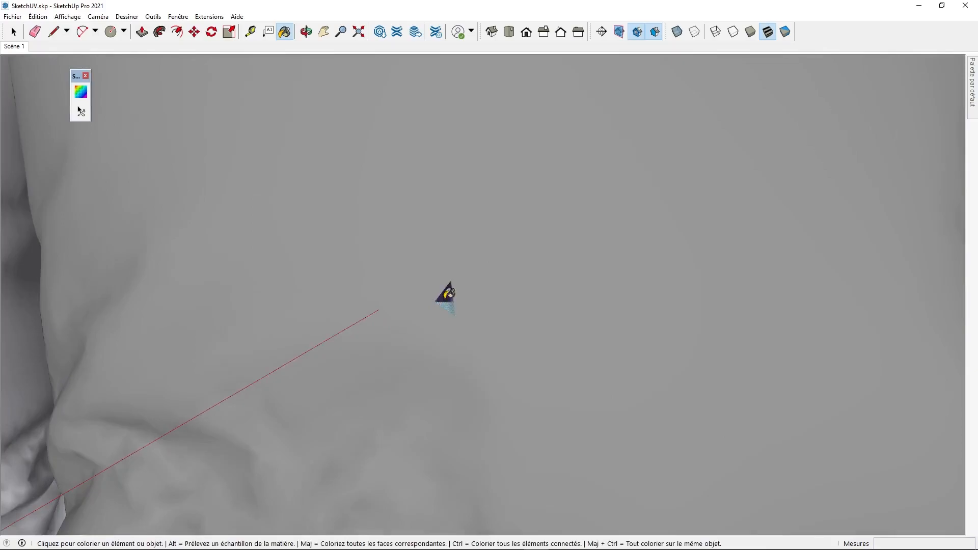
pyautogui.scroll(-5, 437, 301)
pyautogui.scroll(-2, 458, 302)
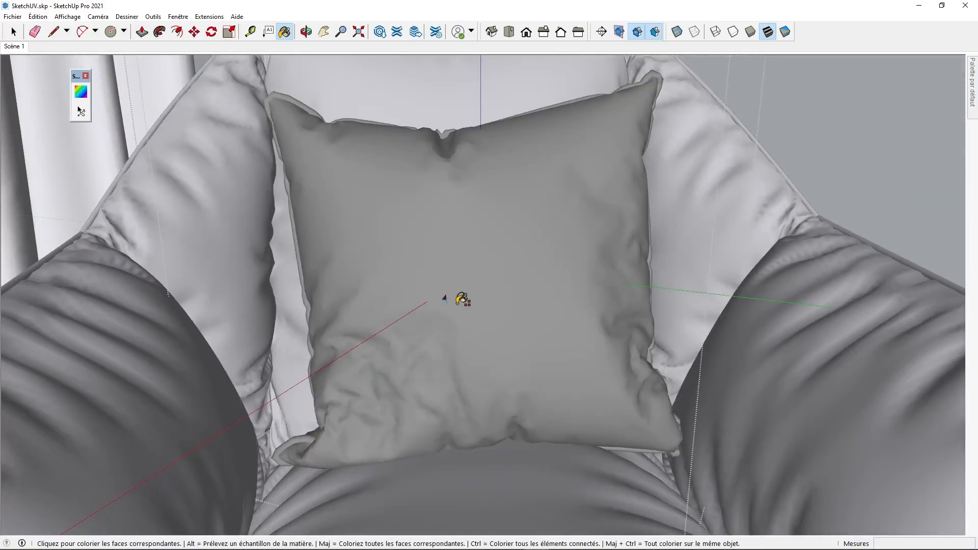
pyautogui.click(460, 300)
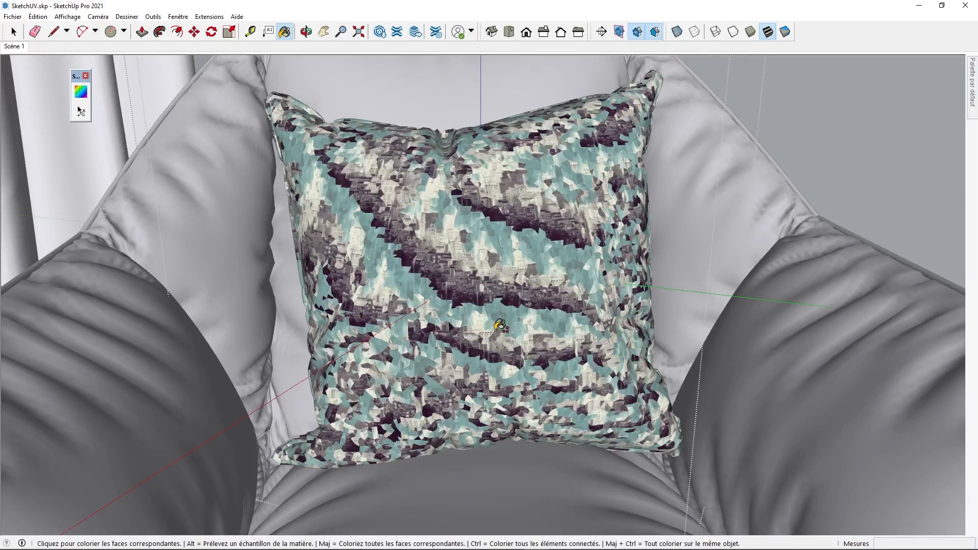
pyautogui.keyDown('shift'); pyautogui.moveTo(476, 296); pyautogui.dragTo(487, 300, button='middle'); pyautogui.keyUp('shift')
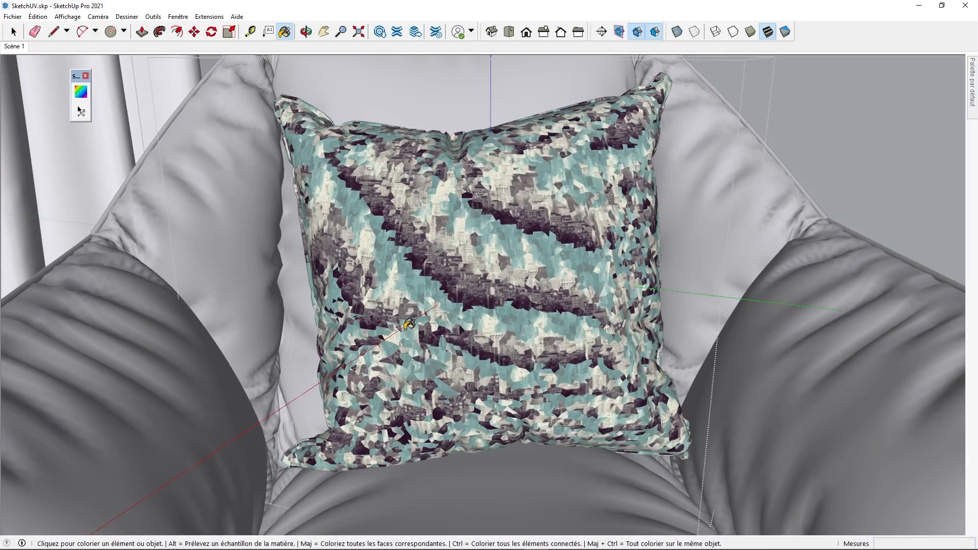
pyautogui.scroll(1, 411, 326)
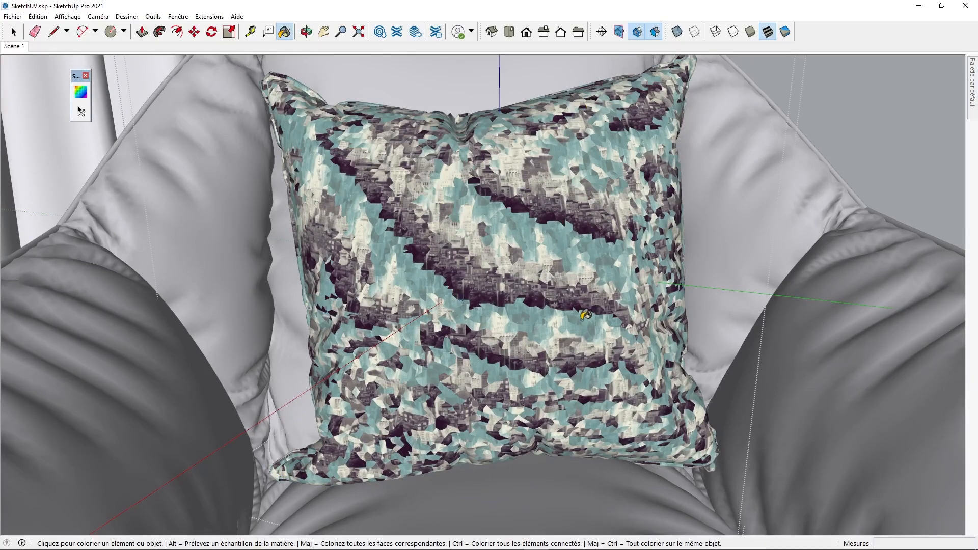
# Select the pillow's entire cover, including all connected faces and its edge piping
pyautogui.moveTo(584, 315); pyautogui.dragTo(522, 278, button='middle')
pyautogui.press('space')
pyautogui.click(420, 270)
pyautogui.moveTo(425, 284); pyautogui.dragTo(426, 283, button='middle')
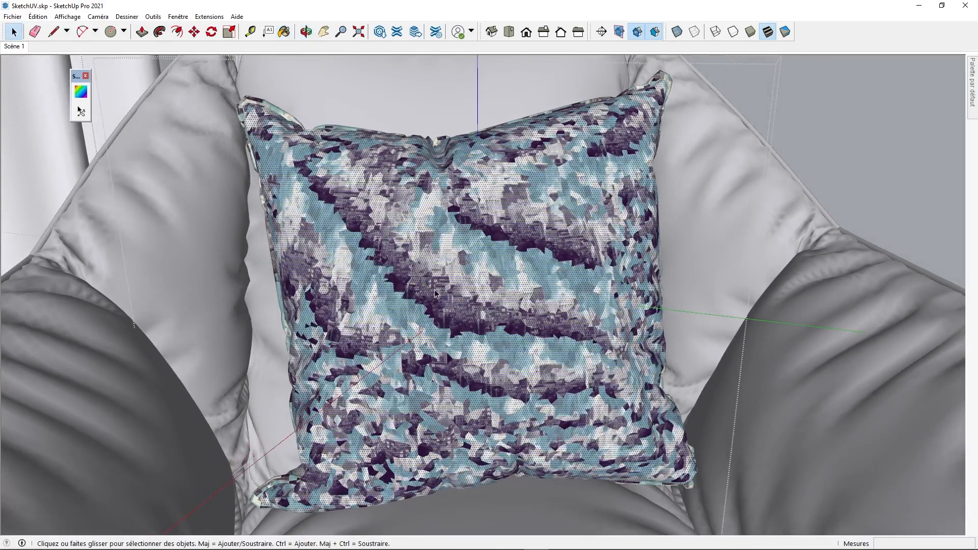
pyautogui.doubleClick(429, 275)
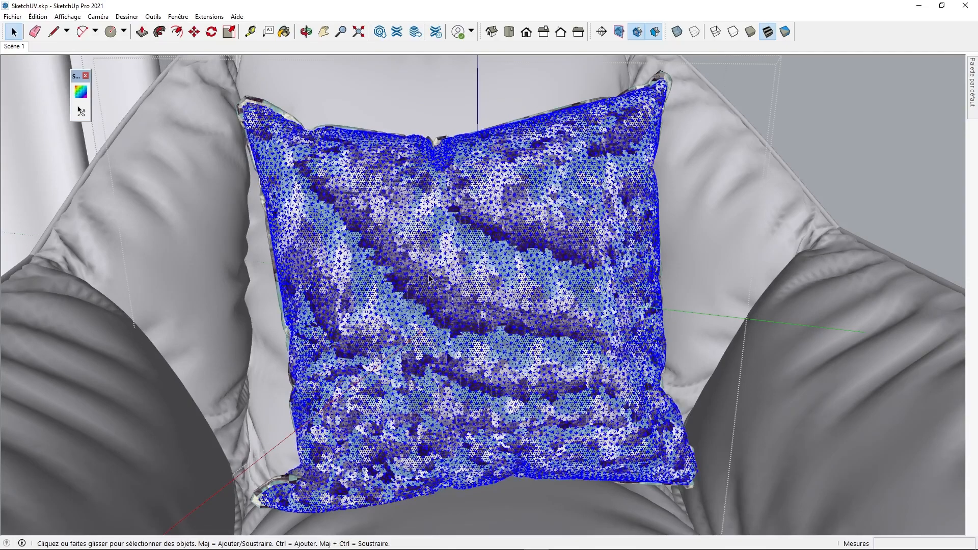
pyautogui.click(441, 258)
pyautogui.doubleClick(441, 261)
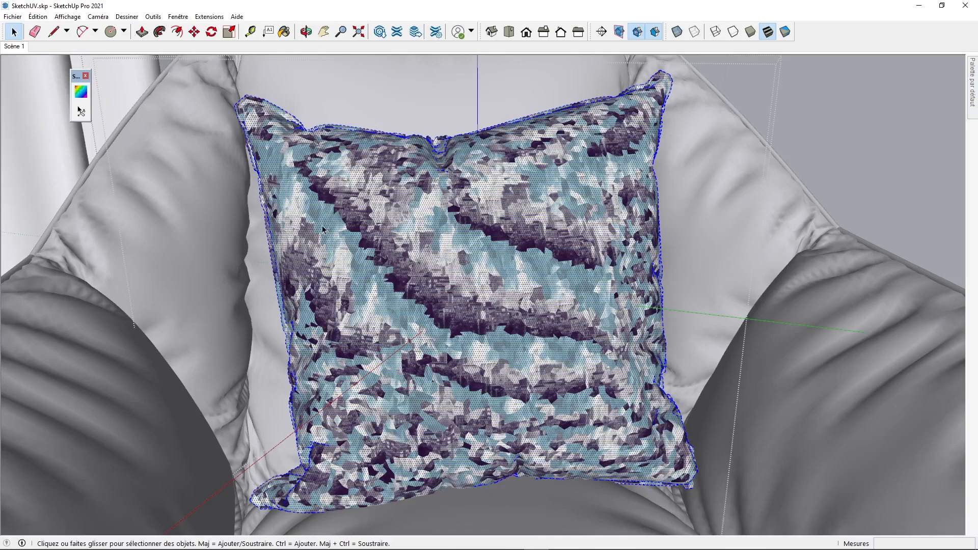
# Apply a SketchUV Planar Map (View) to the selected pillow cover from a squarely frontal view and leave the pillow group
pyautogui.click(80, 109)
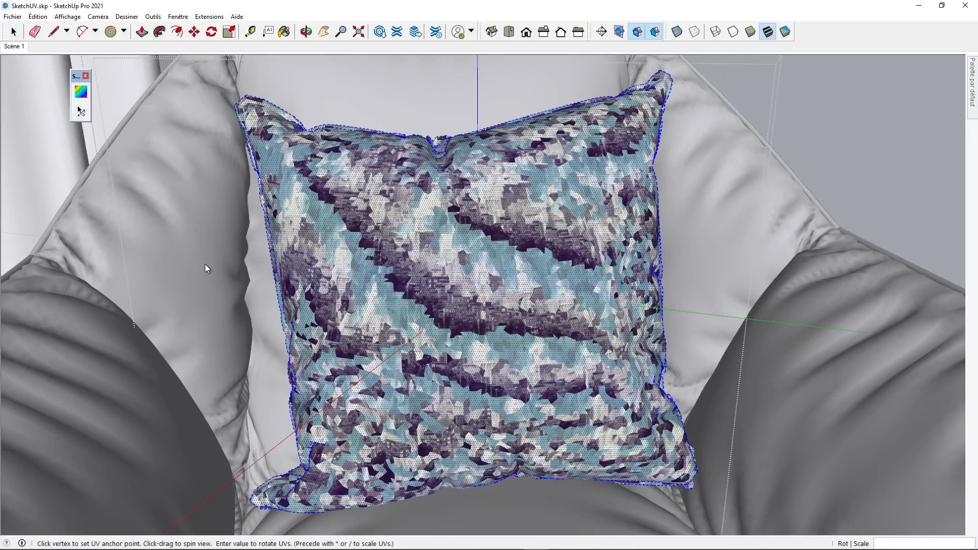
pyautogui.rightClick(395, 252)
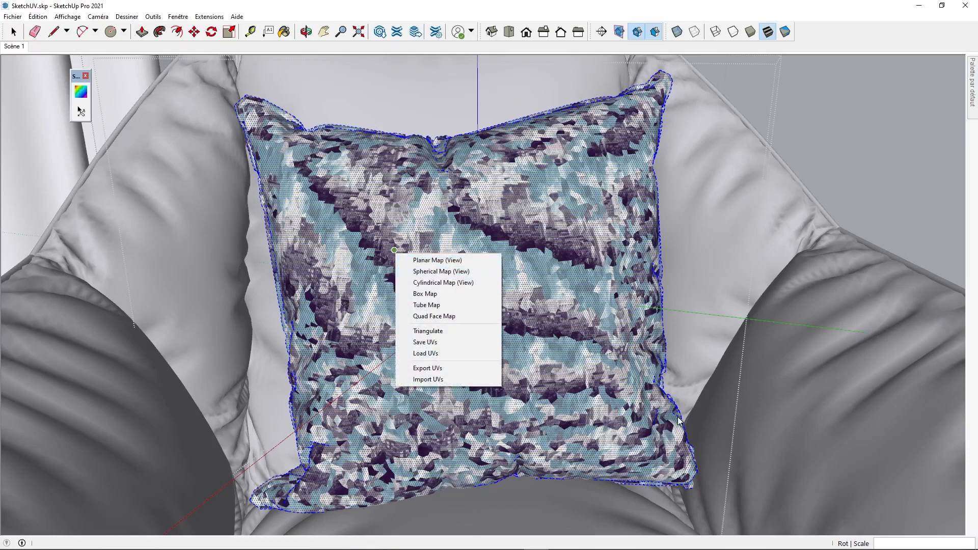
pyautogui.click(388, 15)
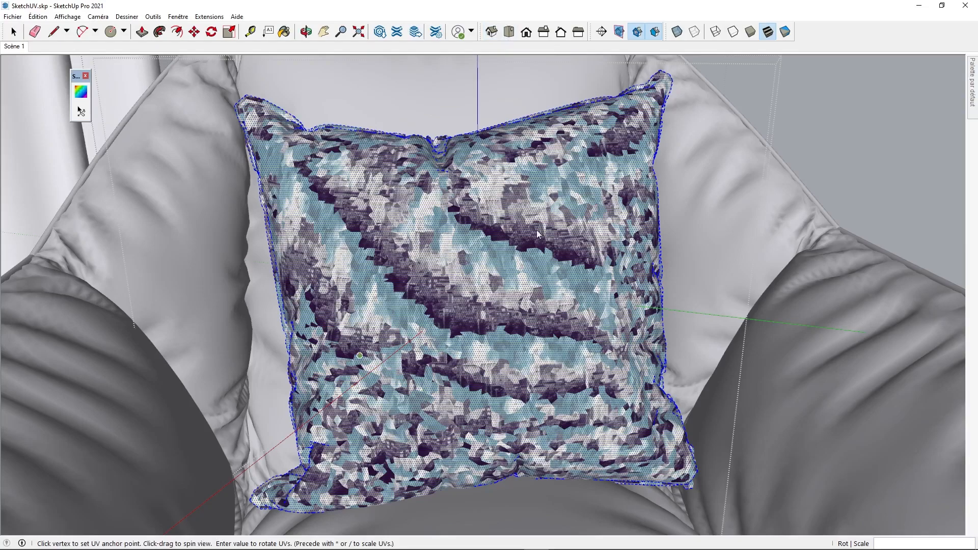
pyautogui.click(536, 306)
pyautogui.moveTo(485, 363); pyautogui.dragTo(485, 369, button='middle')
pyautogui.click(82, 93)
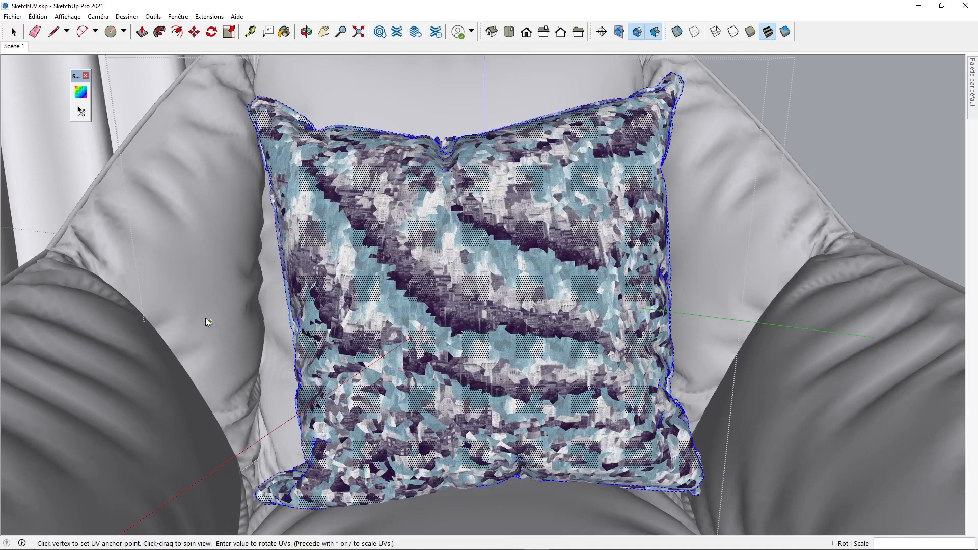
pyautogui.moveTo(200, 317); pyautogui.dragTo(177, 306)
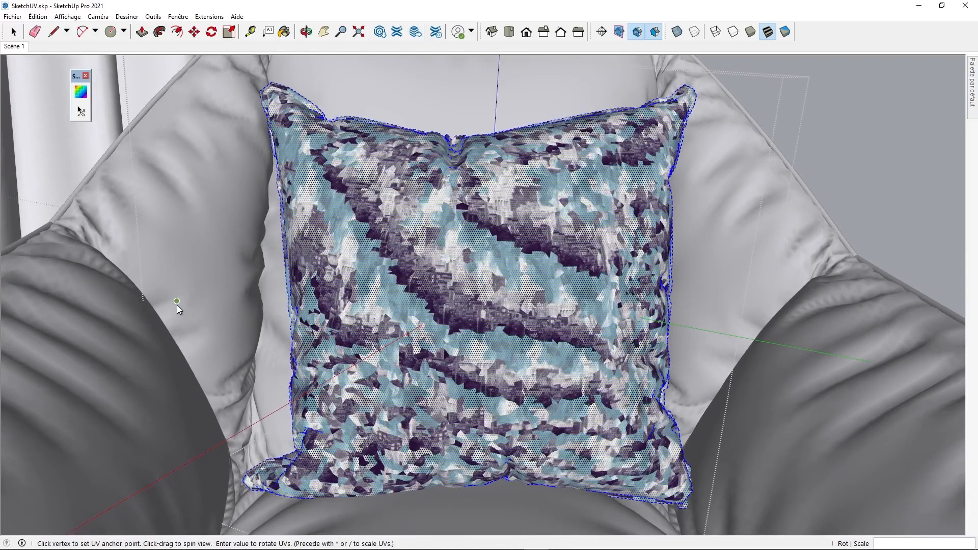
pyautogui.click(506, 324)
pyautogui.rightClick(471, 308)
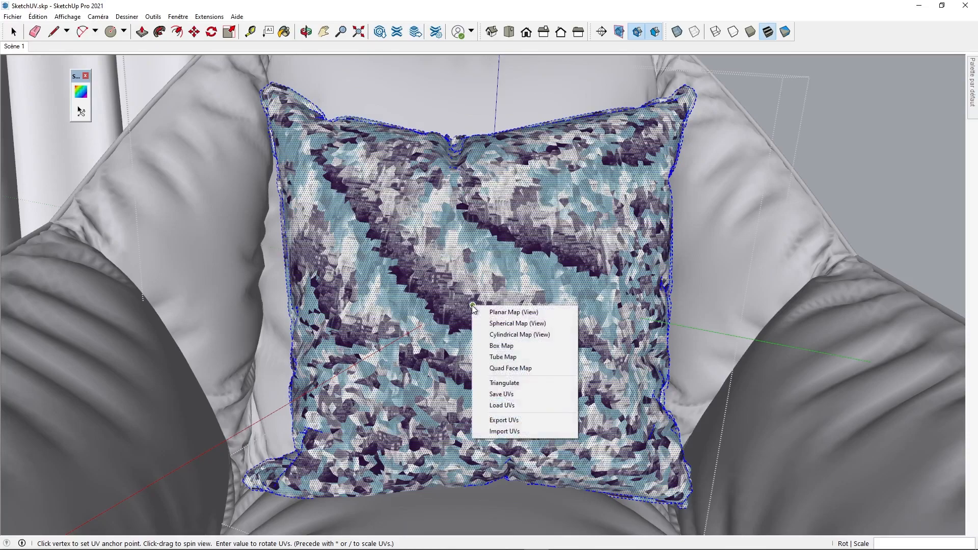
pyautogui.click(482, 312)
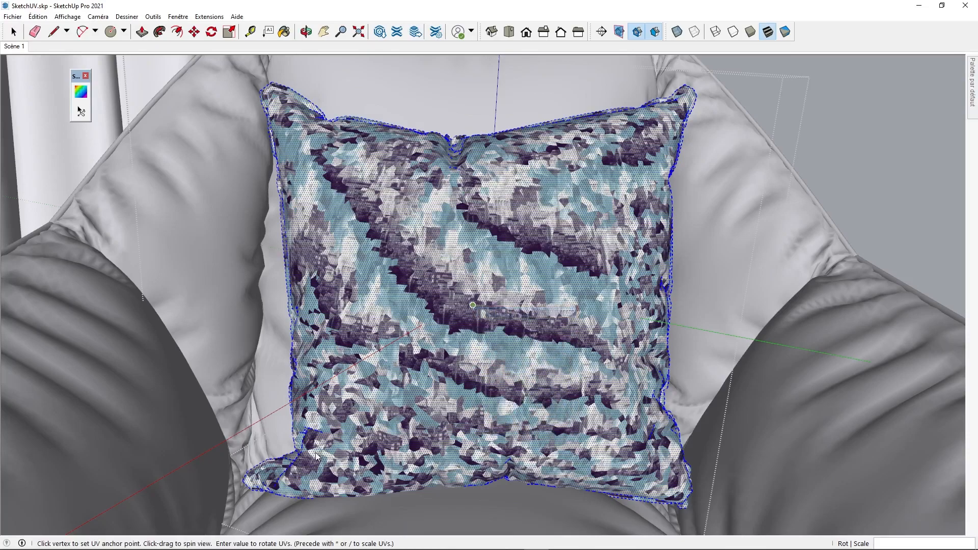
pyautogui.click(316, 453)
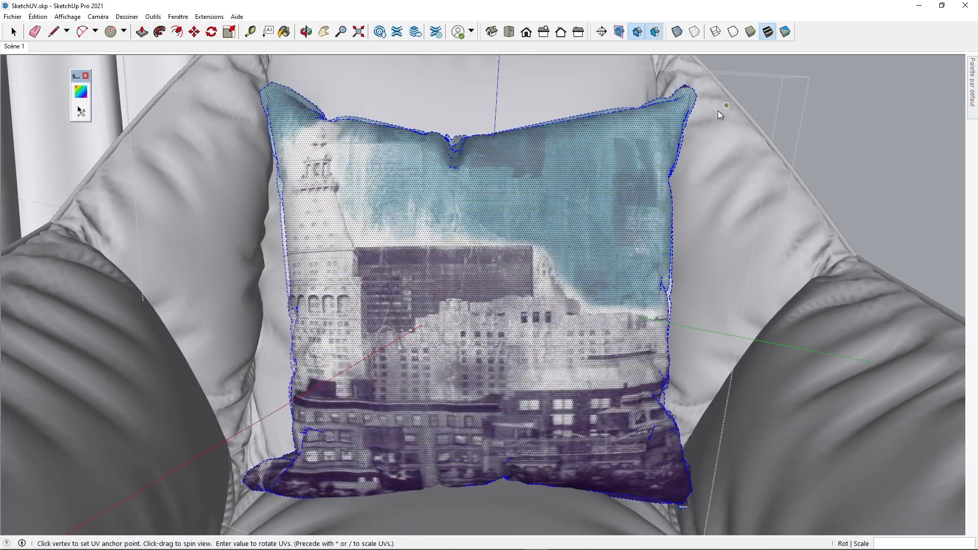
pyautogui.press('o')
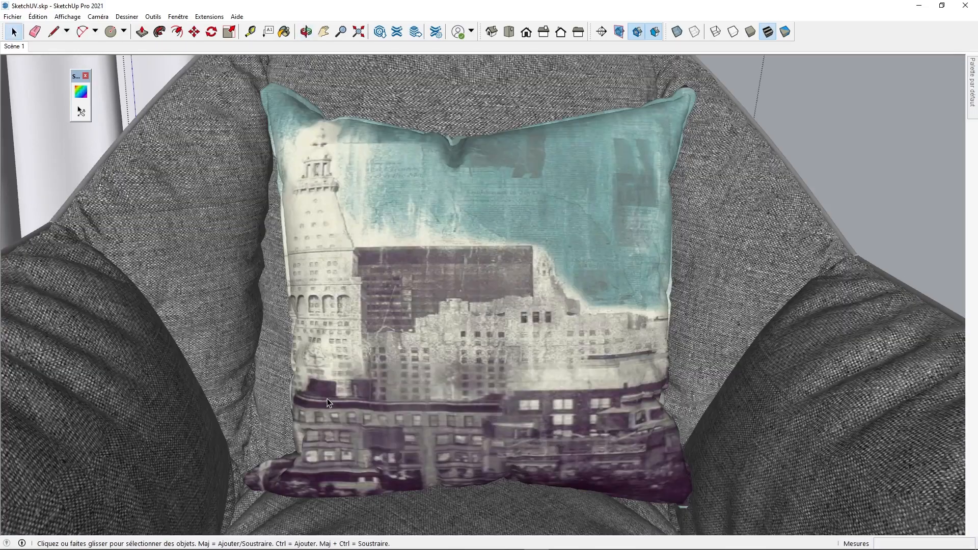
# Open the armchair's leg group for editing and select the geometry of all four legs
pyautogui.moveTo(327, 398); pyautogui.dragTo(433, 401)
pyautogui.moveTo(433, 401); pyautogui.dragTo(521, 292, button='middle')
pyautogui.scroll(-5, 448, 449)
pyautogui.scroll(-3, 521, 291)
pyautogui.keyDown('shift'); pyautogui.moveTo(525, 364); pyautogui.dragTo(471, 285, button='middle'); pyautogui.keyUp('shift')
pyautogui.scroll(2, 406, 342)
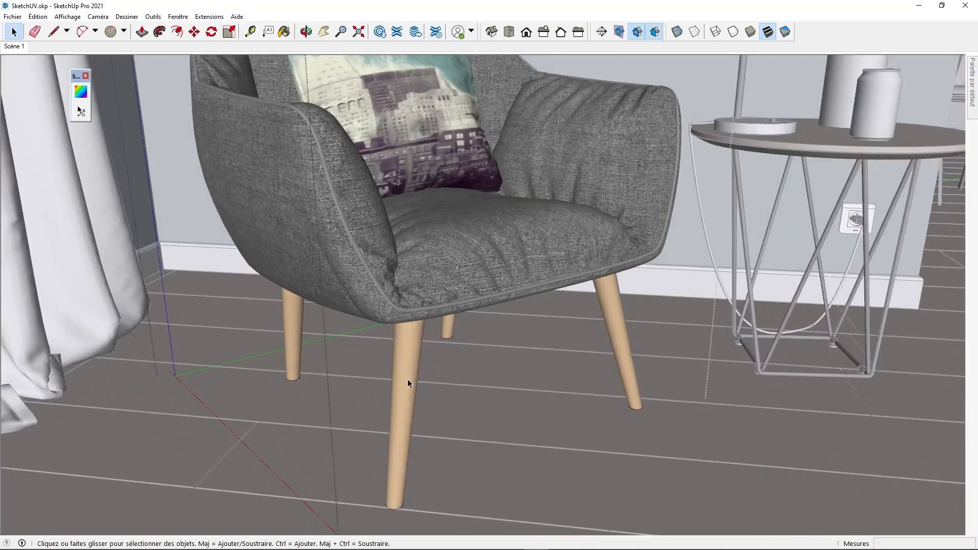
pyautogui.doubleClick(407, 381)
pyautogui.click(407, 380)
pyautogui.tripleClick(408, 380)
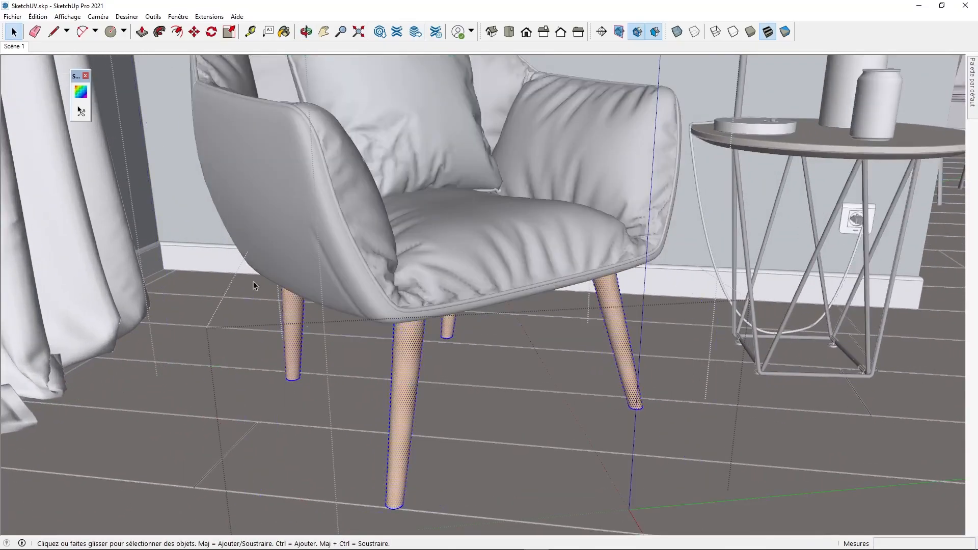
# Import ylwchair_wood_62_diffuse.jpg as a texture and place it on one face of the armchair's front leg
pyautogui.click(12, 17)
pyautogui.click(40, 189)
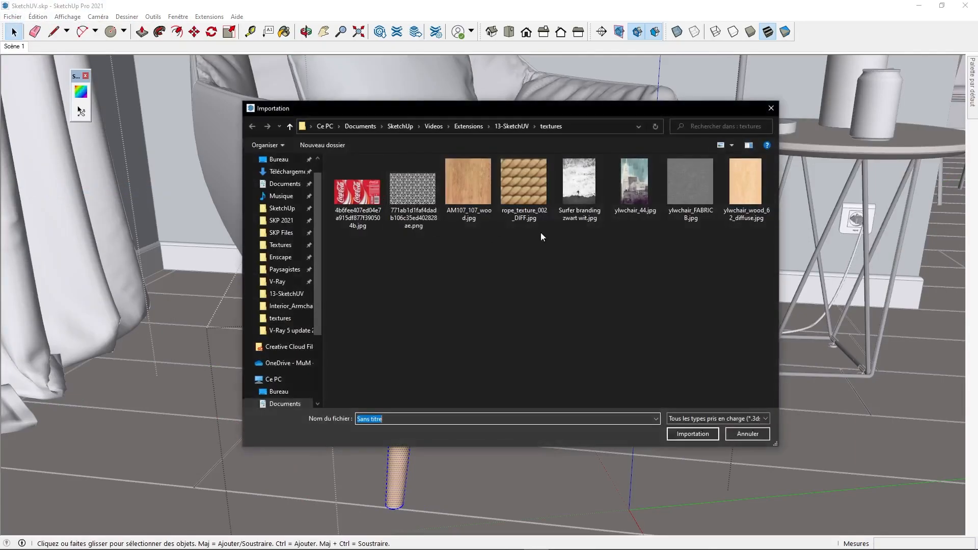
pyautogui.click(746, 183)
pyautogui.click(692, 476)
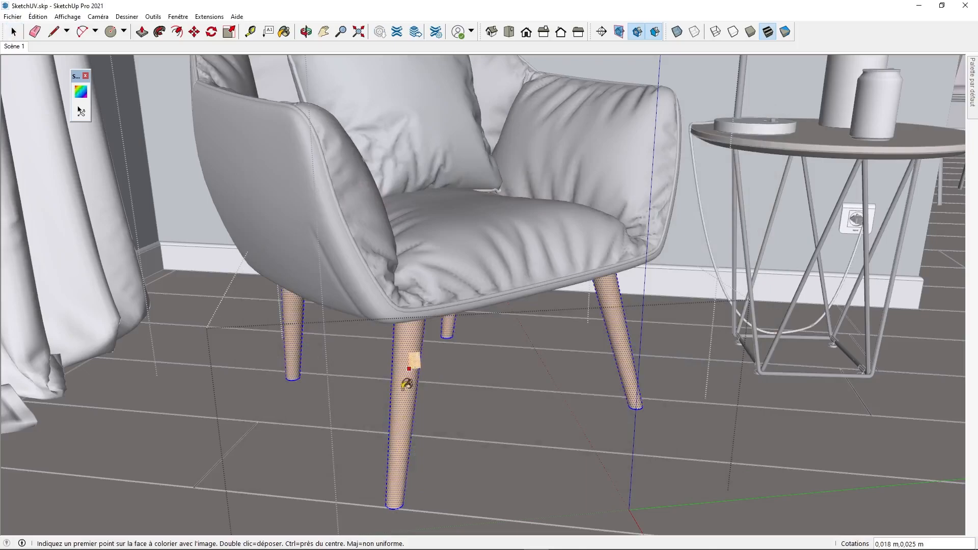
pyautogui.scroll(4, 395, 461)
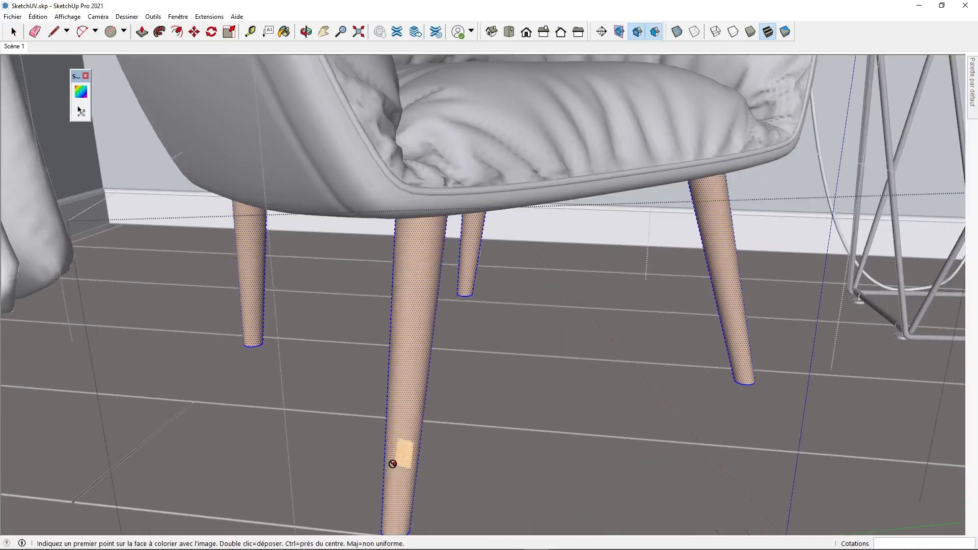
pyautogui.scroll(2, 393, 461)
pyautogui.click(400, 458)
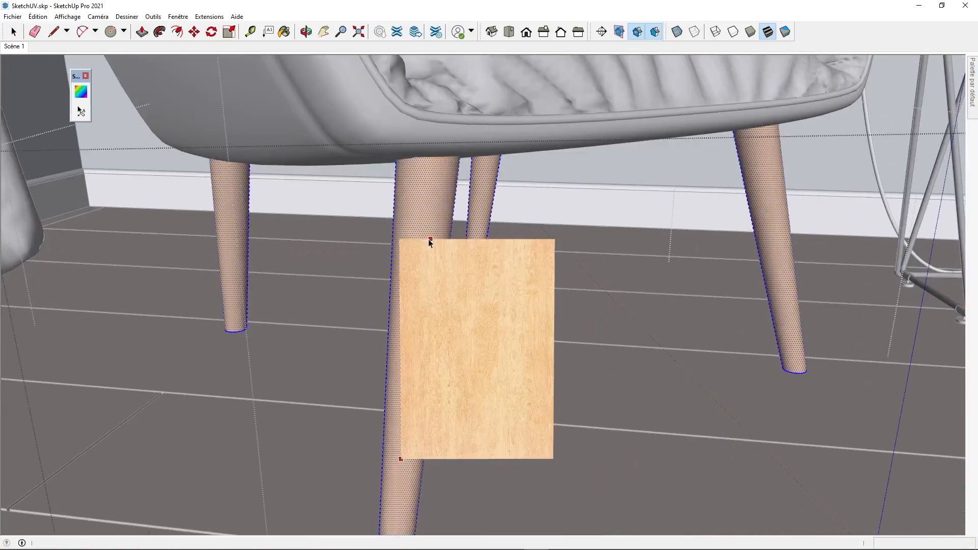
pyautogui.click(429, 239)
pyautogui.click(420, 233)
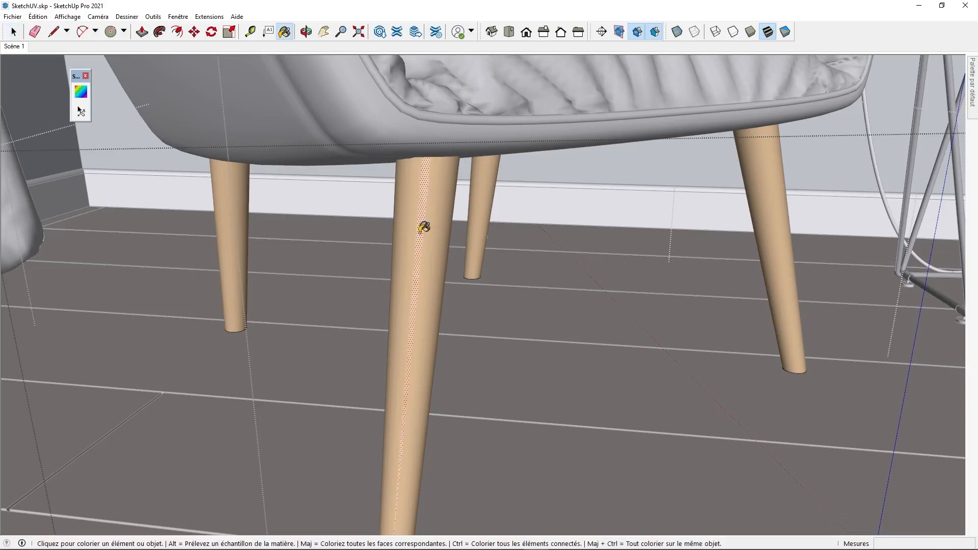
# Paint all matching faces of the armchair legs with the imported wood texture
pyautogui.press('shift')
pyautogui.click(413, 194)
pyautogui.press('space')
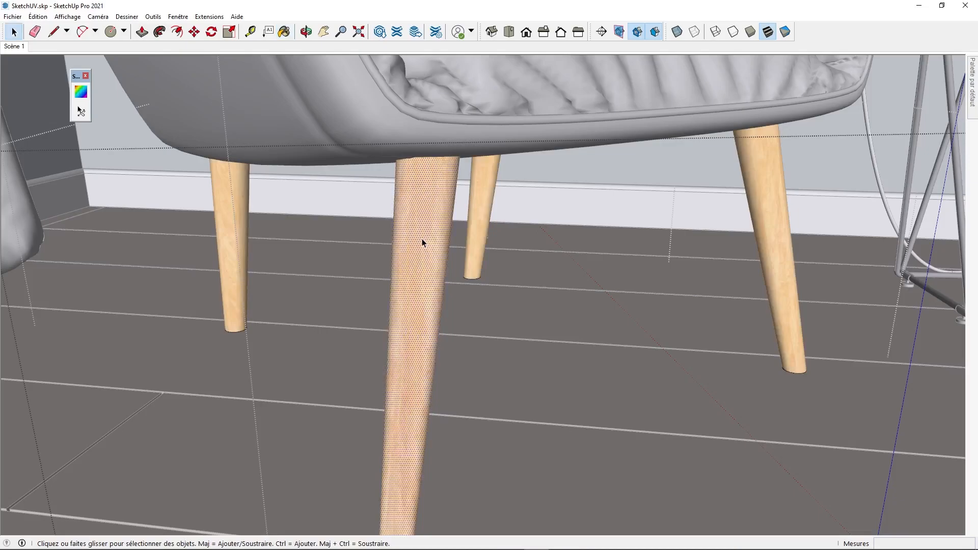
# Select all the leg geometry, apply a SketchUV Box Map to it, check the wood grain and clear the selection
pyautogui.click(422, 241)
pyautogui.hotkey('ctrl', 'a')
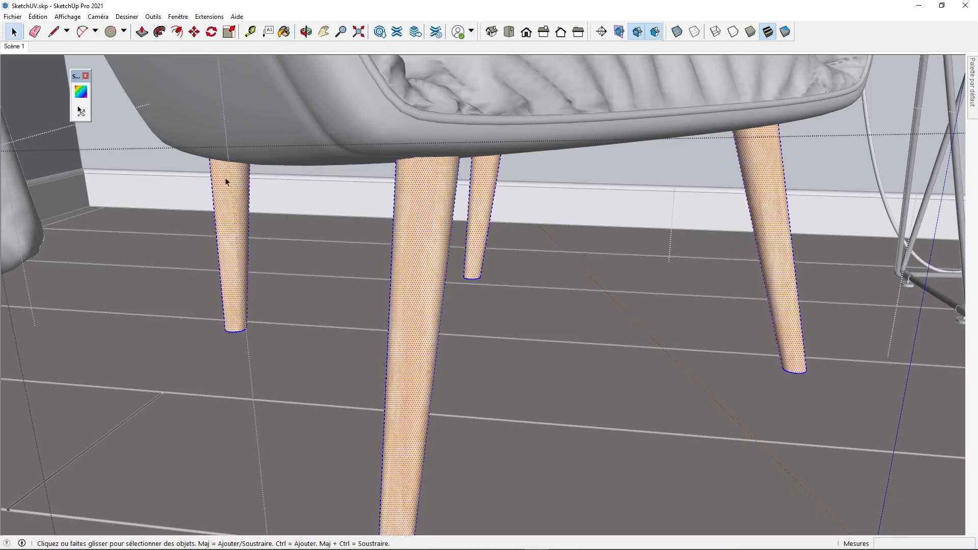
pyautogui.click(80, 110)
pyautogui.rightClick(425, 252)
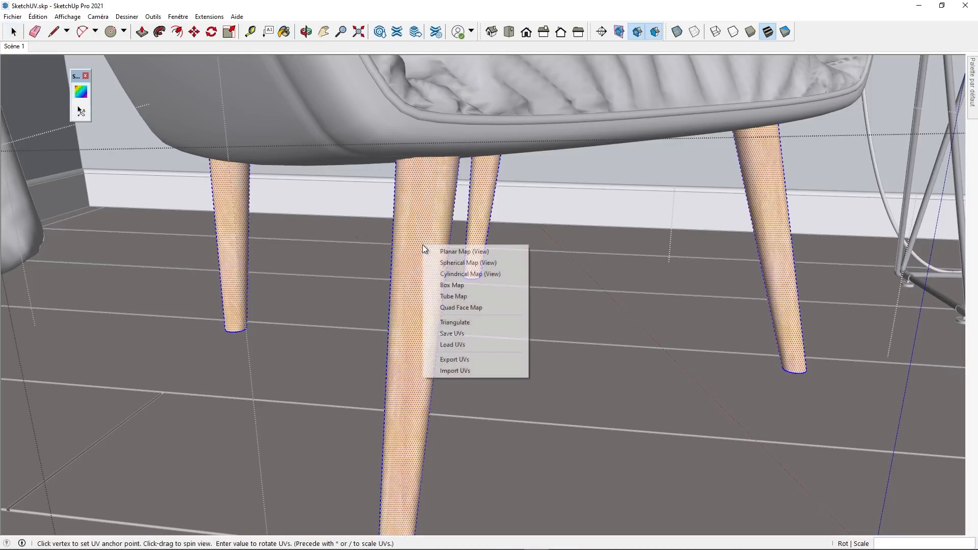
pyautogui.click(431, 285)
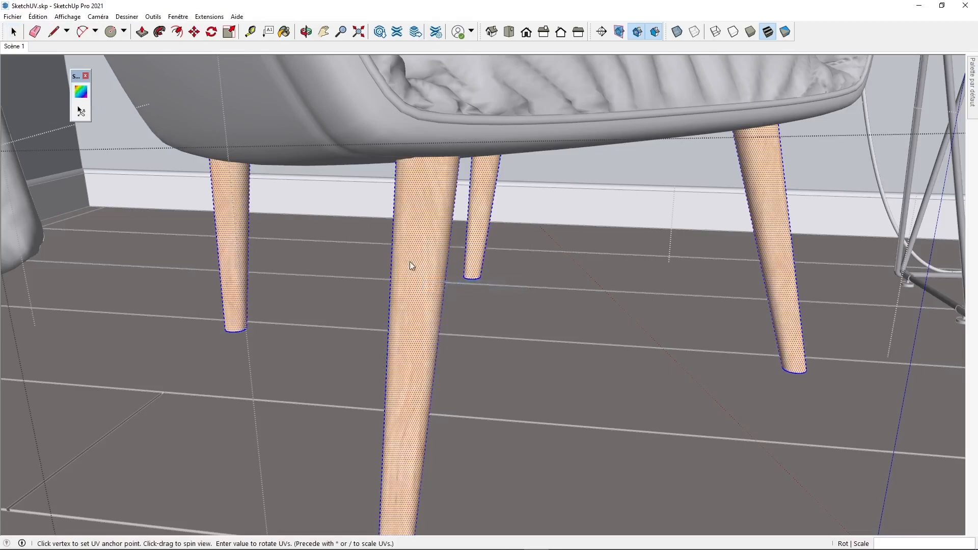
pyautogui.moveTo(406, 254); pyautogui.dragTo(386, 282, button='middle')
pyautogui.scroll(-1, 385, 284)
pyautogui.press('space')
pyautogui.hotkey('ctrl', 't')
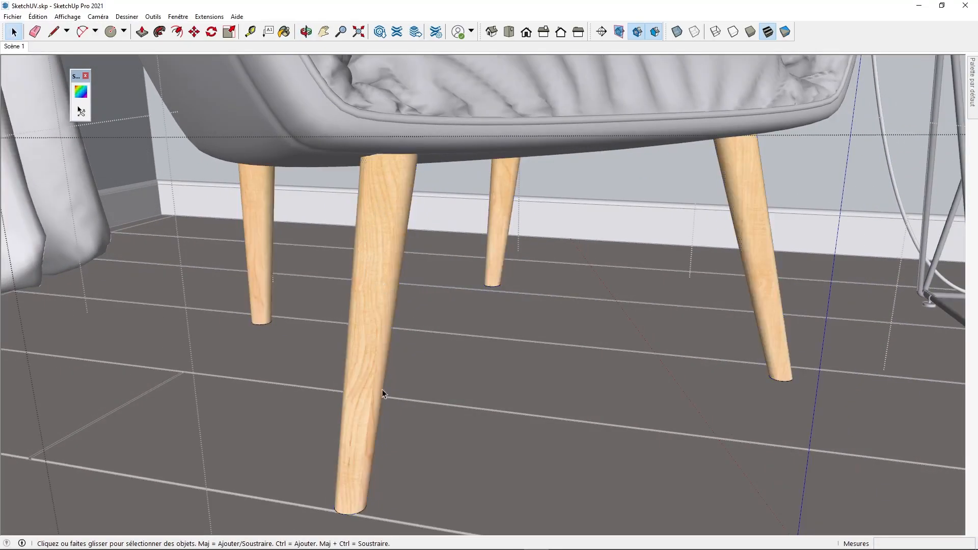
# Leave the leg group and check the whole textured armchair beside the side table
pyautogui.scroll(-8, 384, 388)
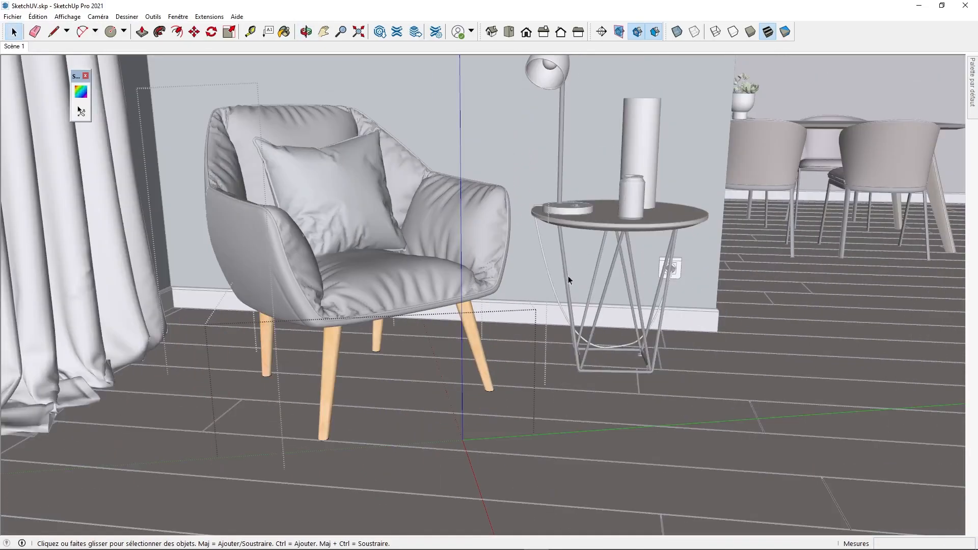
pyautogui.moveTo(554, 290); pyautogui.dragTo(527, 306, button='middle')
pyautogui.click(606, 343)
pyautogui.moveTo(482, 248); pyautogui.dragTo(450, 298, button='middle')
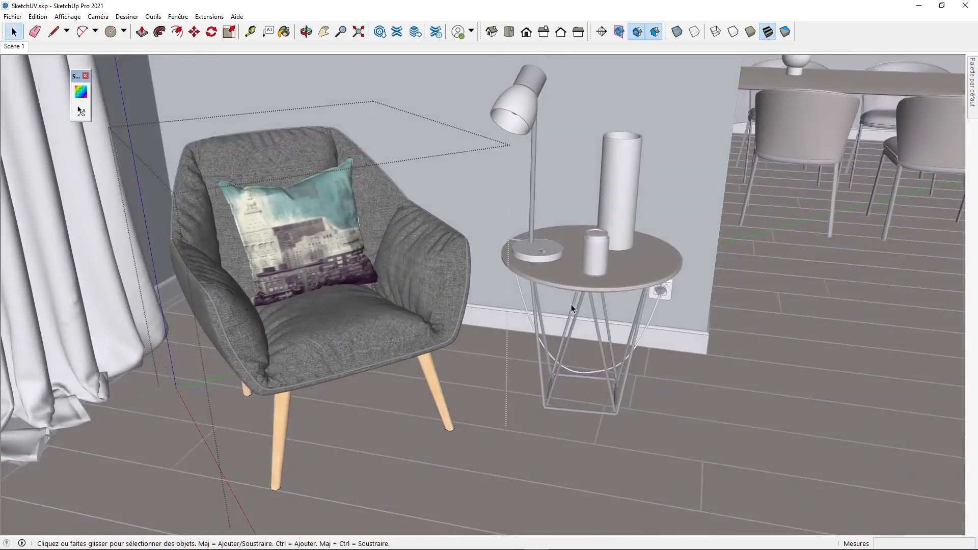
# Close the armchair group, open the desk lamp down to its round base, and select the base geometry
pyautogui.click(571, 308)
pyautogui.moveTo(387, 267); pyautogui.dragTo(377, 279, button='middle')
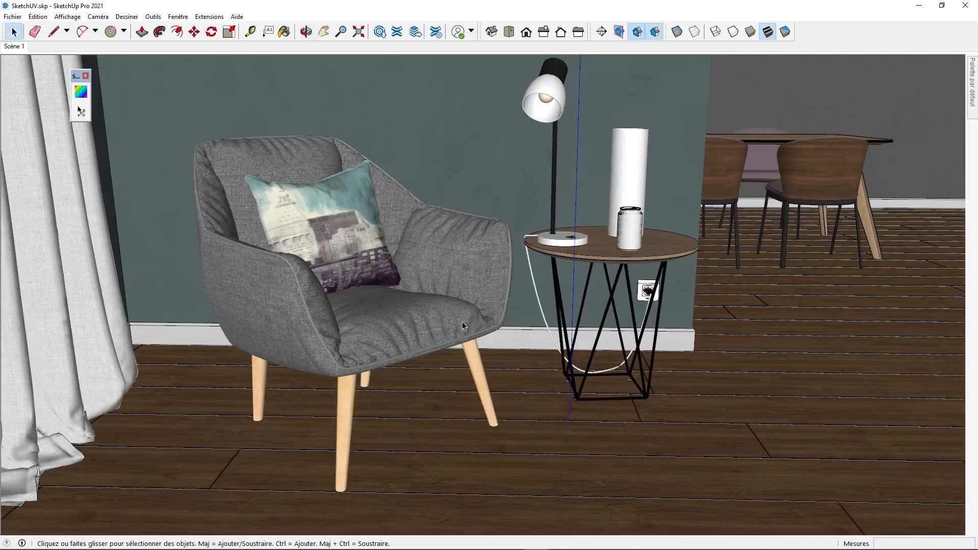
pyautogui.moveTo(584, 243); pyautogui.dragTo(456, 391, button='middle')
pyautogui.scroll(4, 547, 266)
pyautogui.scroll(5, 492, 376)
pyautogui.scroll(3, 492, 376)
pyautogui.scroll(1, 455, 389)
pyautogui.doubleClick(441, 384)
pyautogui.keyDown('shift'); pyautogui.moveTo(329, 391); pyautogui.dragTo(364, 347, button='middle'); pyautogui.keyUp('shift')
pyautogui.click(366, 347)
pyautogui.doubleClick(358, 383)
pyautogui.click(346, 359)
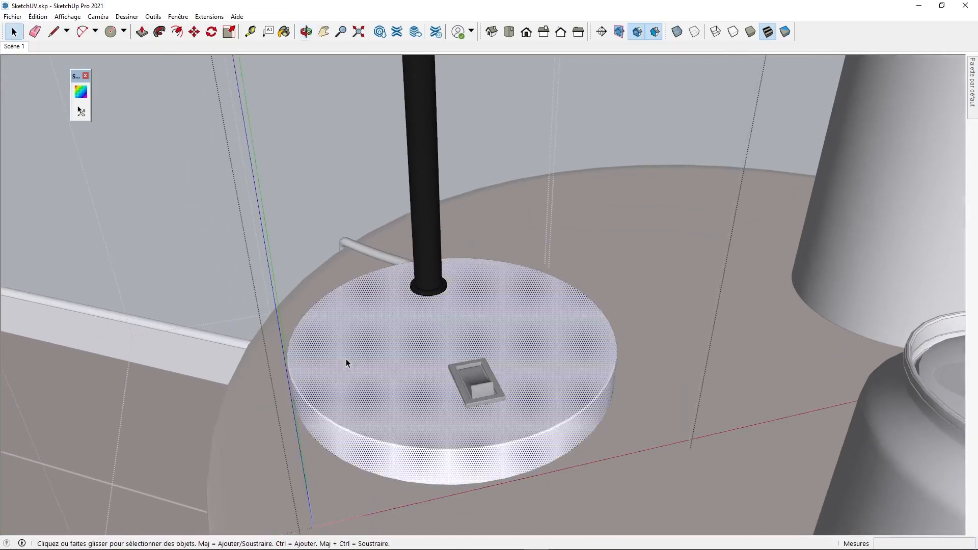
pyautogui.moveTo(365, 395); pyautogui.dragTo(380, 399, button='middle')
# Import AM107_107_wood.jpg as a texture and place it on the top face of the lamp base
pyautogui.click(13, 16)
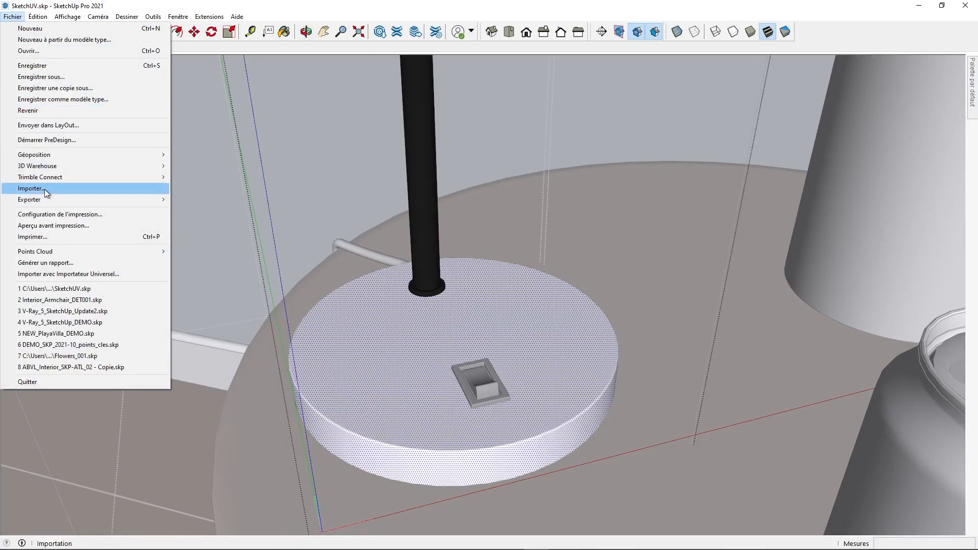
pyautogui.click(45, 188)
pyautogui.click(465, 197)
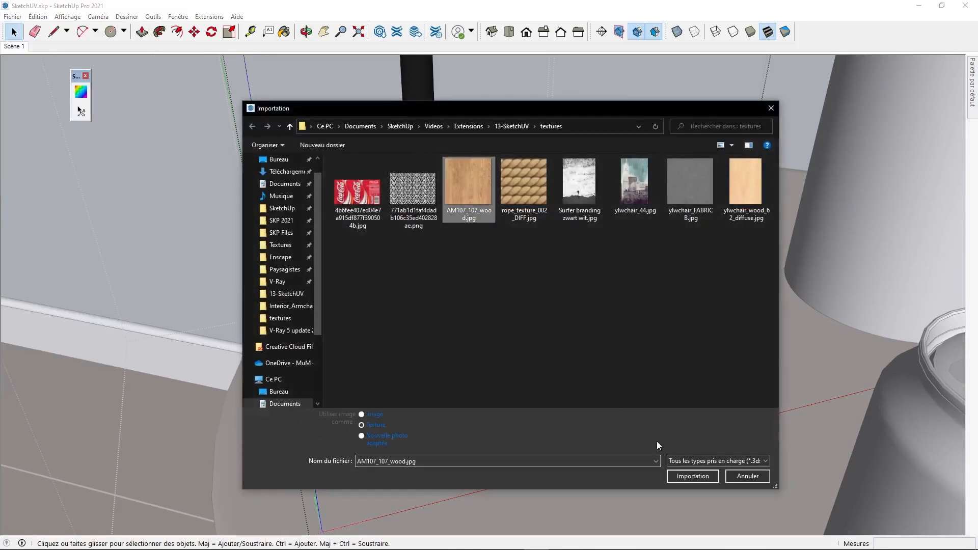
pyautogui.click(691, 479)
pyautogui.click(371, 396)
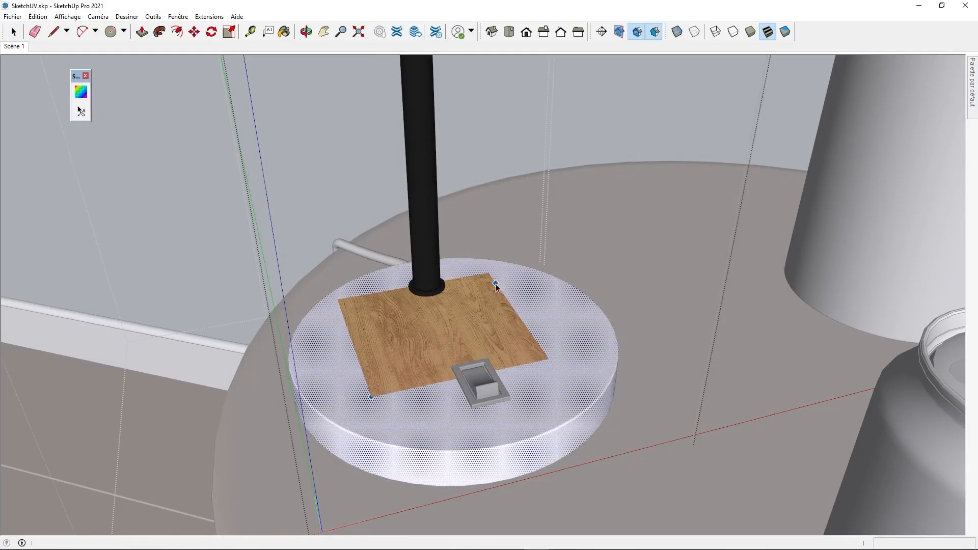
pyautogui.click(496, 287)
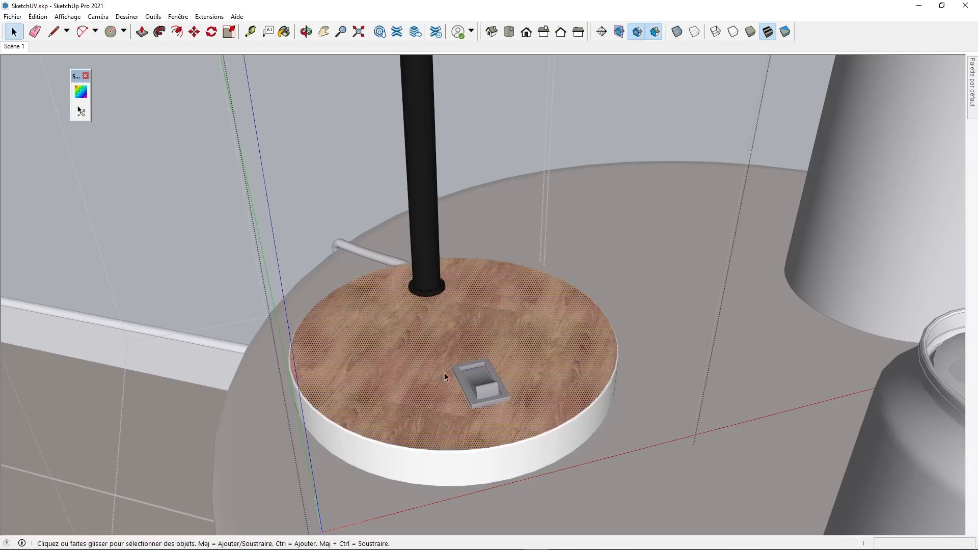
# Paint the side of the lamp base with the imported wood texture
pyautogui.click(409, 462)
pyautogui.moveTo(406, 448)
pyautogui.mouseDown(button='middle')
pyautogui.moveTo(406, 415)
pyautogui.moveTo(410, 422)
pyautogui.moveTo(436, 325)
pyautogui.moveTo(561, 310)
pyautogui.moveTo(668, 279)
pyautogui.moveTo(667, 299)
pyautogui.moveTo(604, 325)
pyautogui.moveTo(362, 389)
pyautogui.mouseUp(button='middle')
pyautogui.press('space')
# Select all the lamp base geometry and apply a SketchUV Box Map to it
pyautogui.tripleClick(320, 346)
pyautogui.scroll(5, 336, 345)
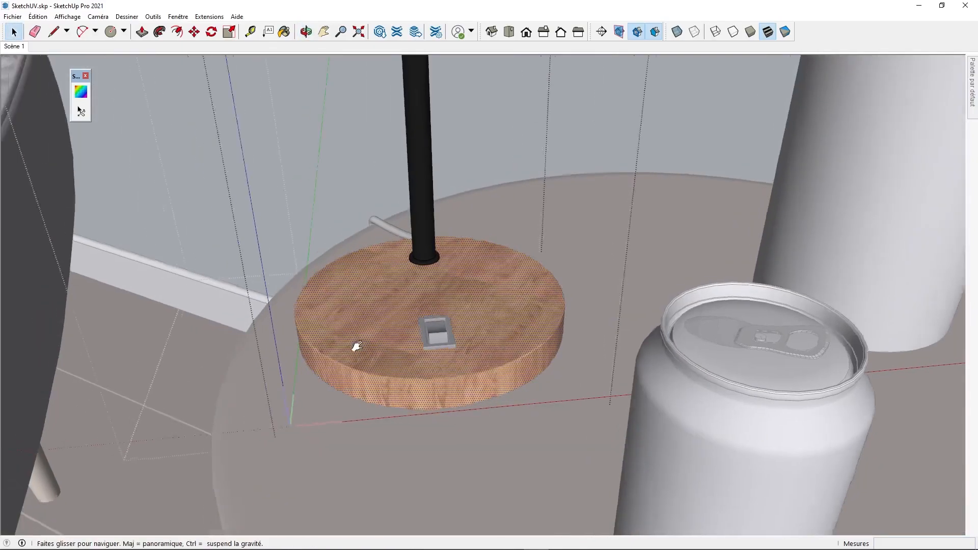
pyautogui.click(76, 92)
pyautogui.rightClick(405, 303)
pyautogui.click(431, 344)
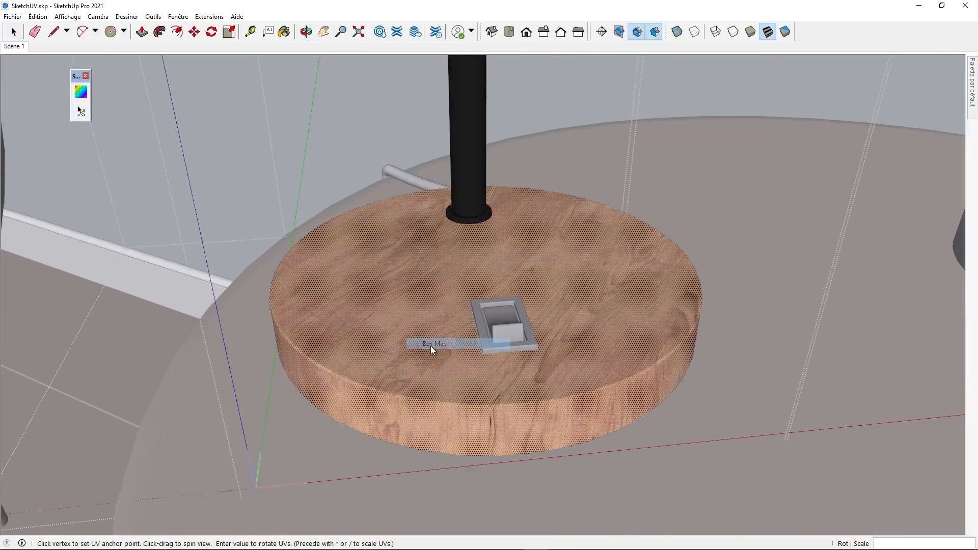
pyautogui.scroll(-5, 421, 406)
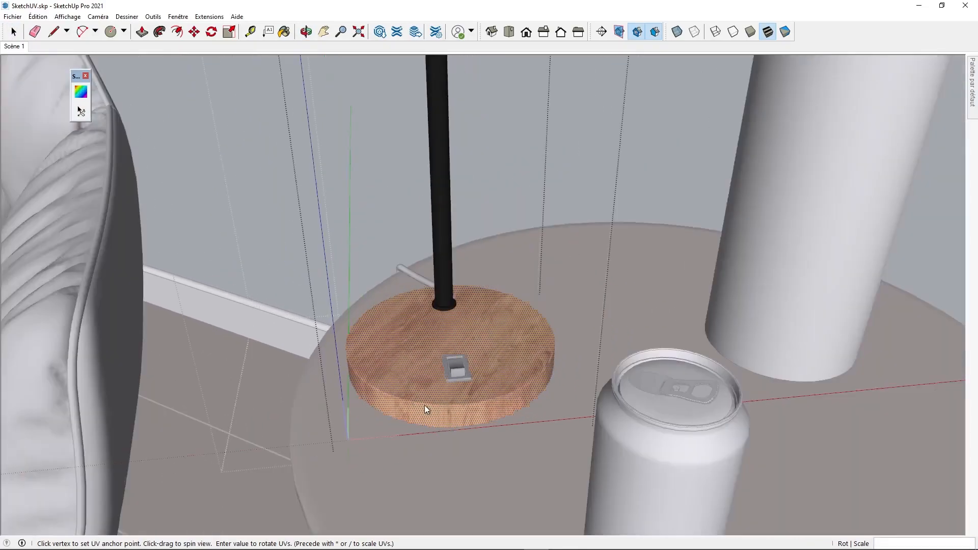
pyautogui.press('space')
# Paint the white lampshade with the same wood texture and clear the selection
pyautogui.moveTo(423, 405); pyautogui.dragTo(387, 229, button='middle')
pyautogui.scroll(8, 376, 219)
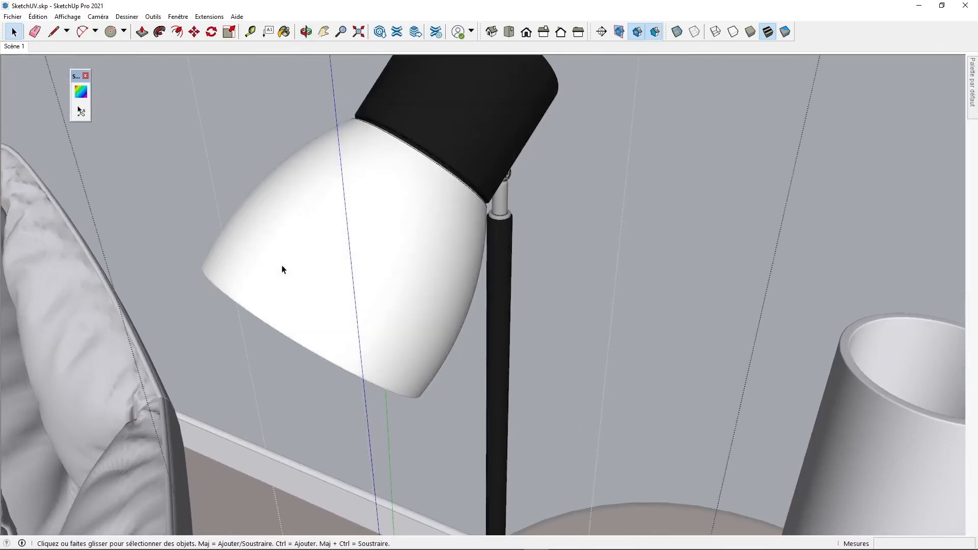
pyautogui.click(280, 268)
pyautogui.moveTo(280, 269)
pyautogui.mouseDown(button='middle')
pyautogui.moveTo(345, 257)
pyautogui.moveTo(353, 312)
pyautogui.moveTo(455, 260)
pyautogui.mouseUp(button='middle')
pyautogui.press('b')
pyautogui.click(345, 256)
pyautogui.press('space')
pyautogui.hotkey('ctrl', 't')
pyautogui.moveTo(360, 231)
pyautogui.mouseDown(button='middle')
pyautogui.moveTo(343, 298)
pyautogui.moveTo(413, 216)
pyautogui.mouseUp(button='middle')
# Select the lampshade surface and apply a SketchUV Box Map to it
pyautogui.click(343, 297)
pyautogui.click(81, 93)
pyautogui.rightClick(382, 257)
pyautogui.click(409, 295)
pyautogui.moveTo(409, 290); pyautogui.dragTo(465, 301, button='middle')
pyautogui.press('space')
# Check the wood mapping on the lampshade, close the lamp groups and examine the whole lamp
pyautogui.scroll(-1, 395, 259)
pyautogui.scroll(-2, 465, 300)
pyautogui.scroll(-1, 467, 265)
pyautogui.moveTo(467, 265); pyautogui.dragTo(477, 299, button='middle')
pyautogui.moveTo(416, 295); pyautogui.dragTo(390, 334, button='middle')
pyautogui.scroll(3, 390, 334)
pyautogui.scroll(1, 423, 328)
pyautogui.scroll(-3, 423, 327)
pyautogui.click(676, 210)
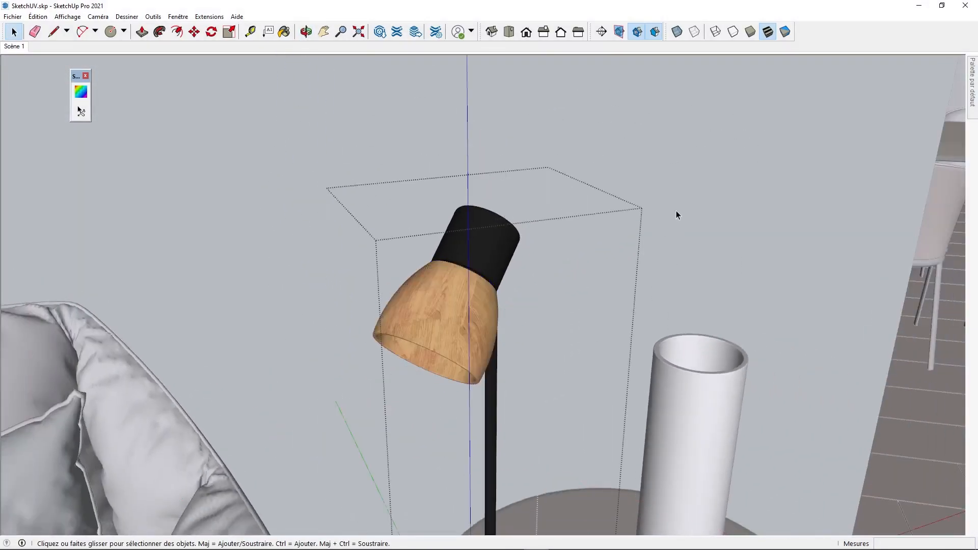
pyautogui.click(654, 203)
pyautogui.keyDown('shift'); pyautogui.moveTo(474, 517); pyautogui.dragTo(374, 388, button='middle'); pyautogui.keyUp('shift')
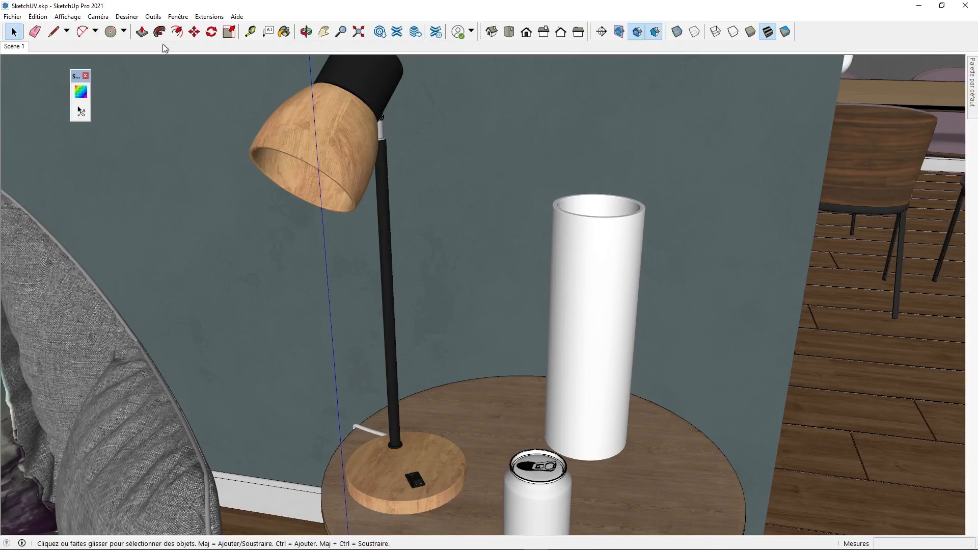
# Open the tall cylindrical vase on the side table for editing
pyautogui.moveTo(623, 448); pyautogui.dragTo(493, 253, button='middle')
pyautogui.doubleClick(493, 253)
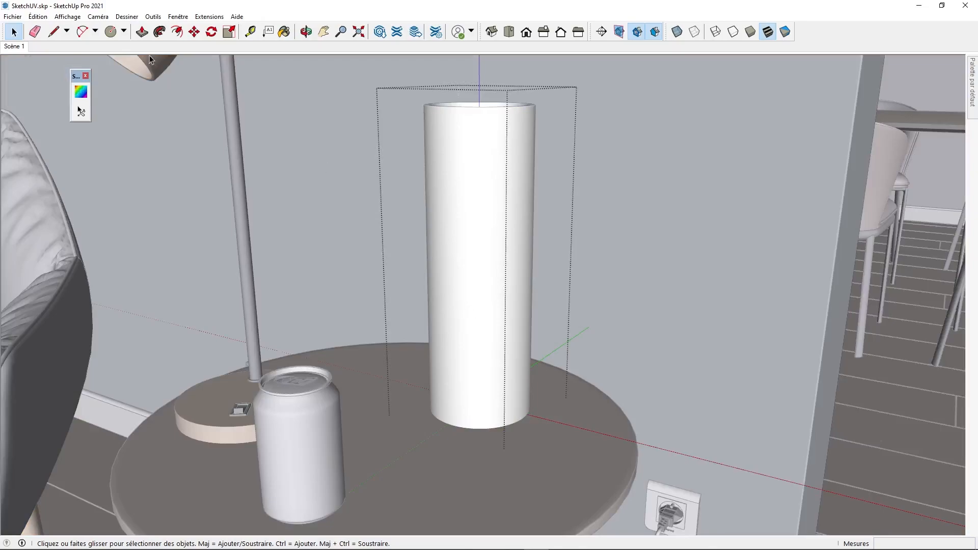
pyautogui.click(466, 264)
pyautogui.doubleClick(481, 225)
pyautogui.click(13, 18)
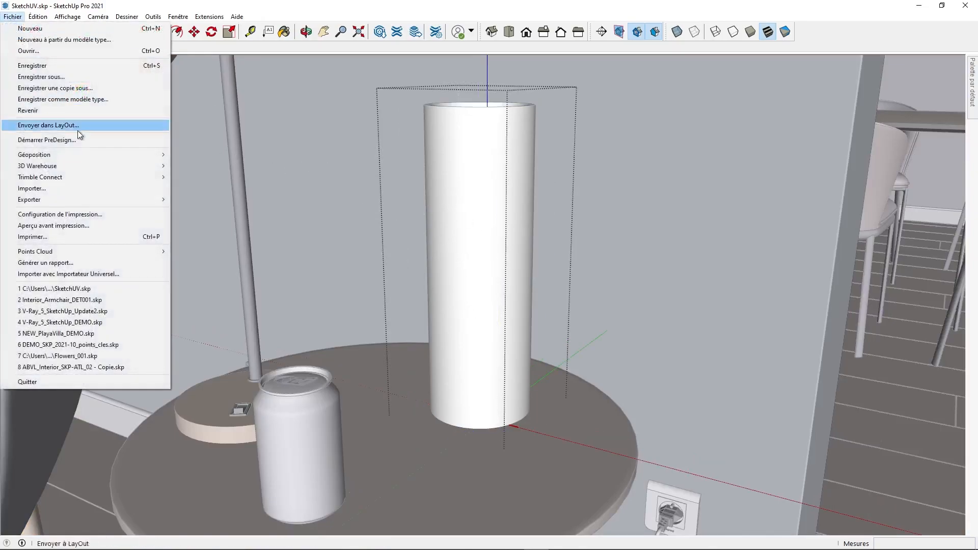
pyautogui.click(72, 186)
pyautogui.click(412, 191)
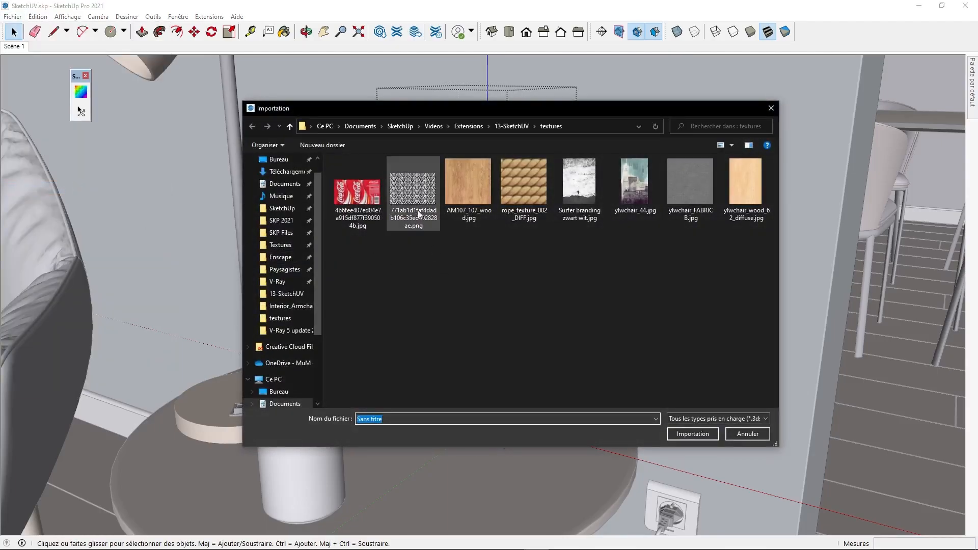
pyautogui.click(690, 476)
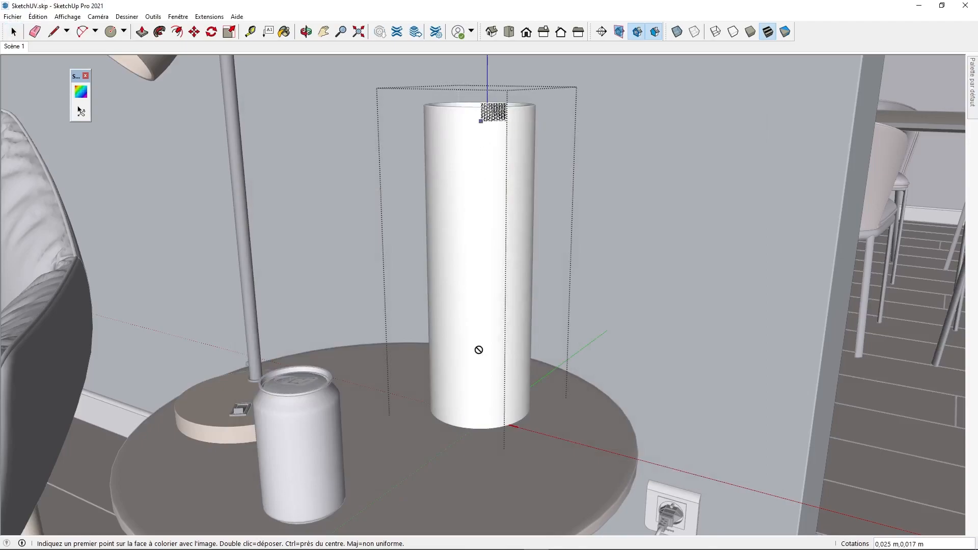
pyautogui.scroll(2, 494, 299)
pyautogui.press('space')
# Open the vase's inner group, import 771ab1d1faf4dadb106c35ed402828ae.png as a texture and place it on the cylinder's outer face
pyautogui.click(485, 301)
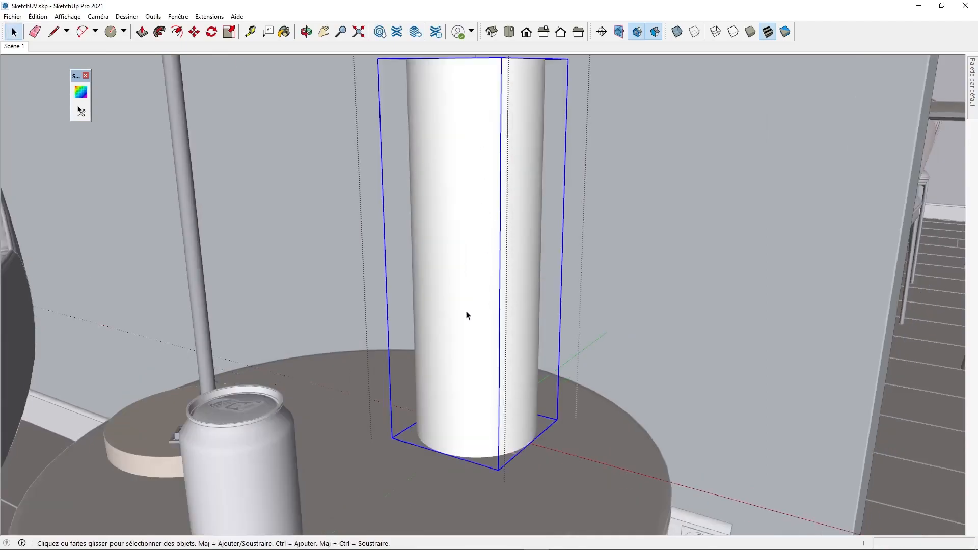
pyautogui.doubleClick(457, 301)
pyautogui.click(12, 16)
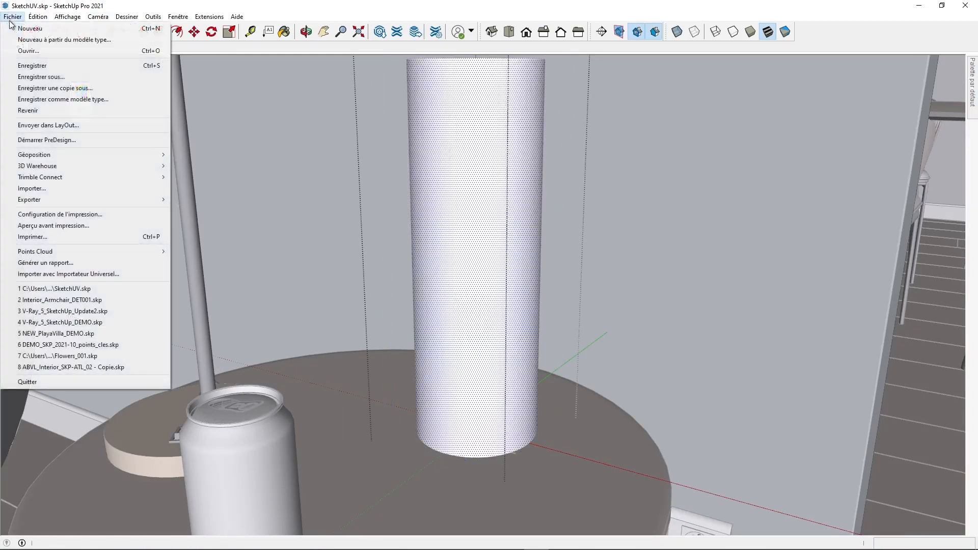
pyautogui.click(39, 190)
pyautogui.click(413, 194)
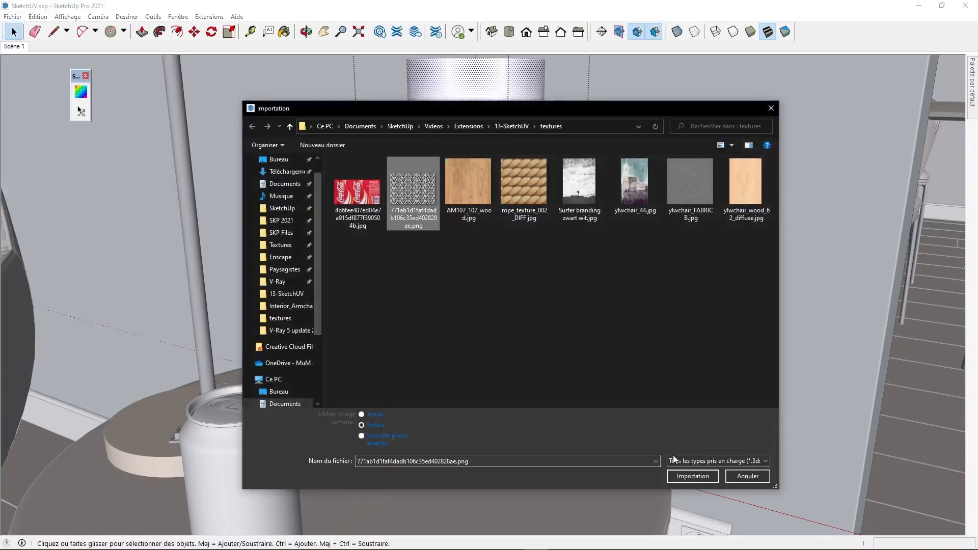
pyautogui.click(685, 479)
pyautogui.click(467, 394)
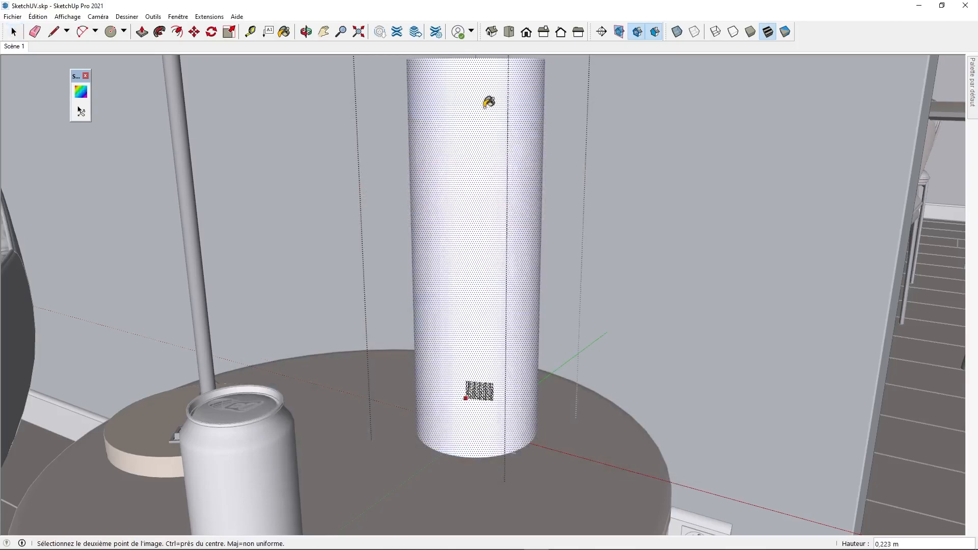
pyautogui.click(486, 113)
# Sample the black-and-white pattern from the textured strip and paint the rest of the vase with it
pyautogui.press('b')
pyautogui.press('alt')
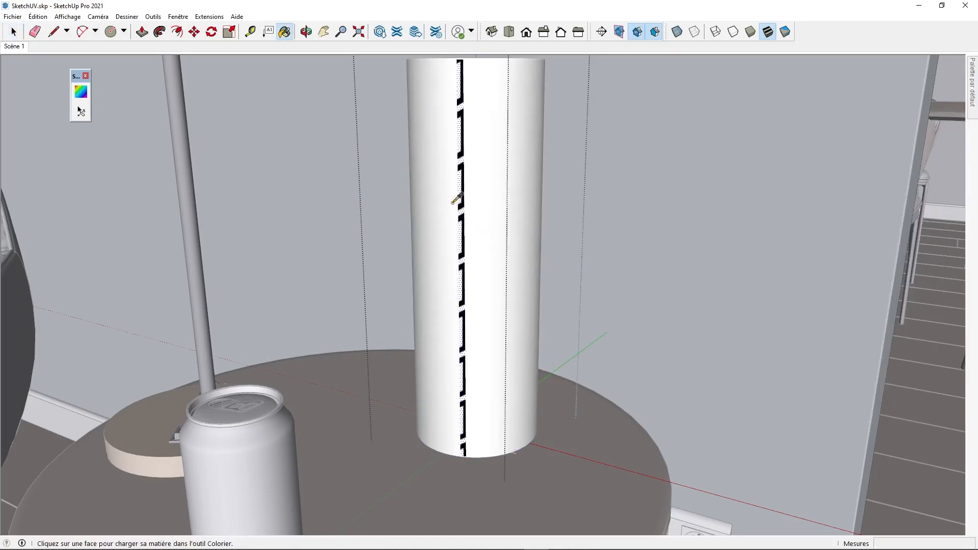
pyautogui.keyDown('alt'); pyautogui.click(461, 195); pyautogui.keyUp('alt')
pyautogui.click(483, 201)
pyautogui.press('space')
# Show the vase from the front in parallel projection, fitted to the view
pyautogui.moveTo(483, 204)
pyautogui.mouseDown(button='middle')
pyautogui.moveTo(461, 227)
pyautogui.moveTo(273, 226)
pyautogui.moveTo(285, 219)
pyautogui.moveTo(501, 263)
pyautogui.mouseUp(button='middle')
pyautogui.moveTo(505, 415); pyautogui.dragTo(463, 387, button='middle')
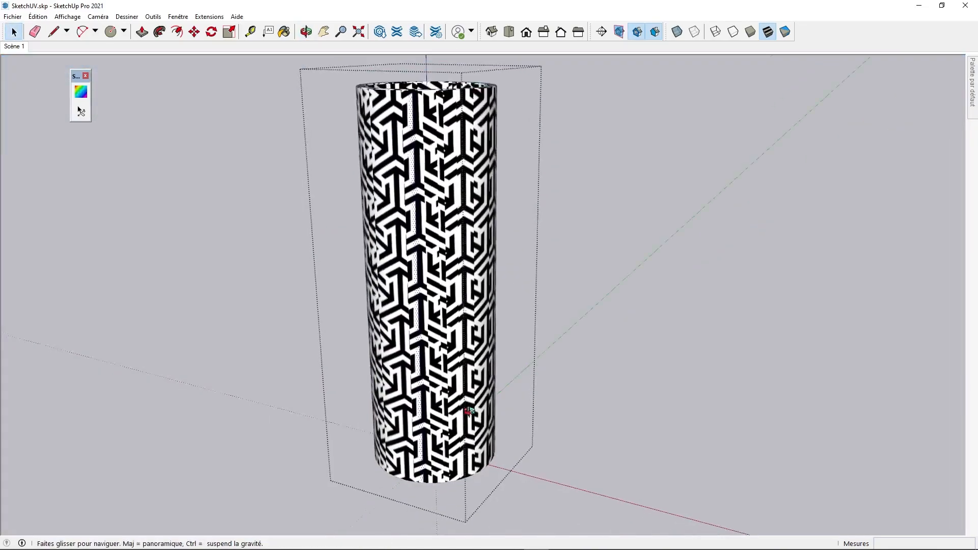
pyautogui.moveTo(662, 295); pyautogui.dragTo(555, 249, button='middle')
pyautogui.click(526, 31)
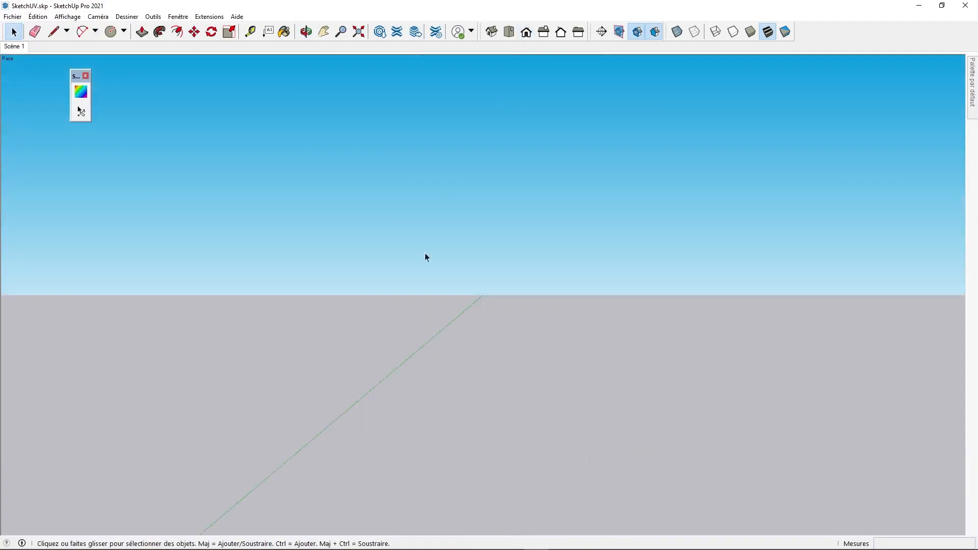
pyautogui.hotkey('shift', 'z')
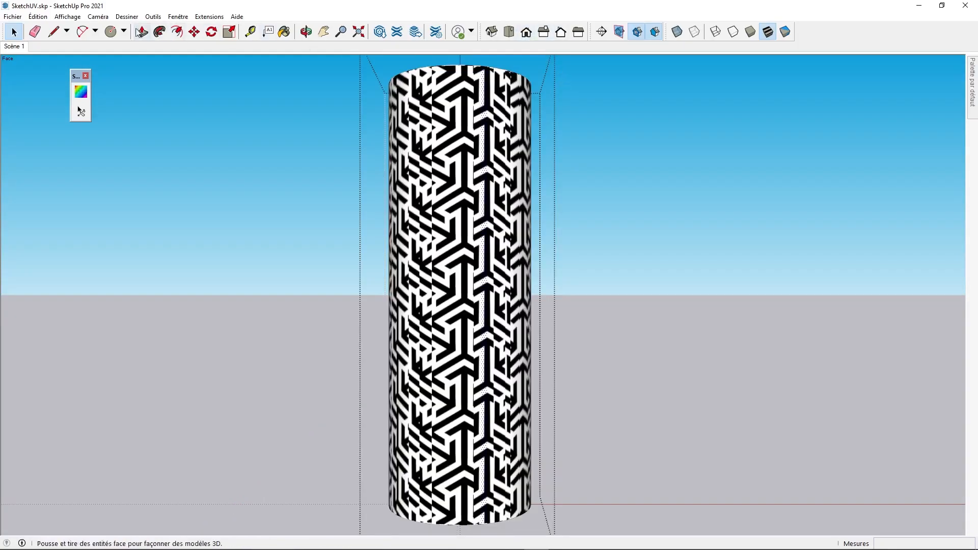
pyautogui.click(98, 16)
pyautogui.click(121, 66)
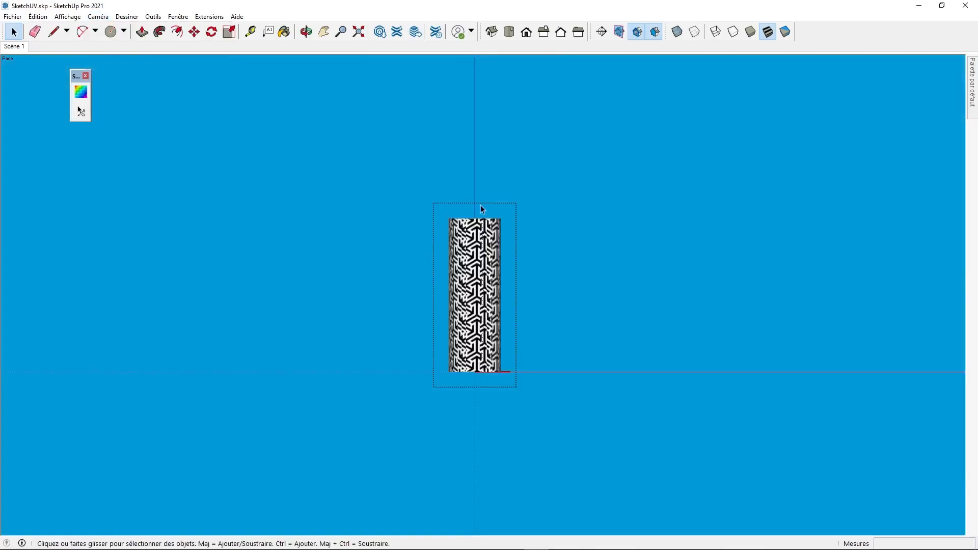
pyautogui.hotkey('shift', 'z')
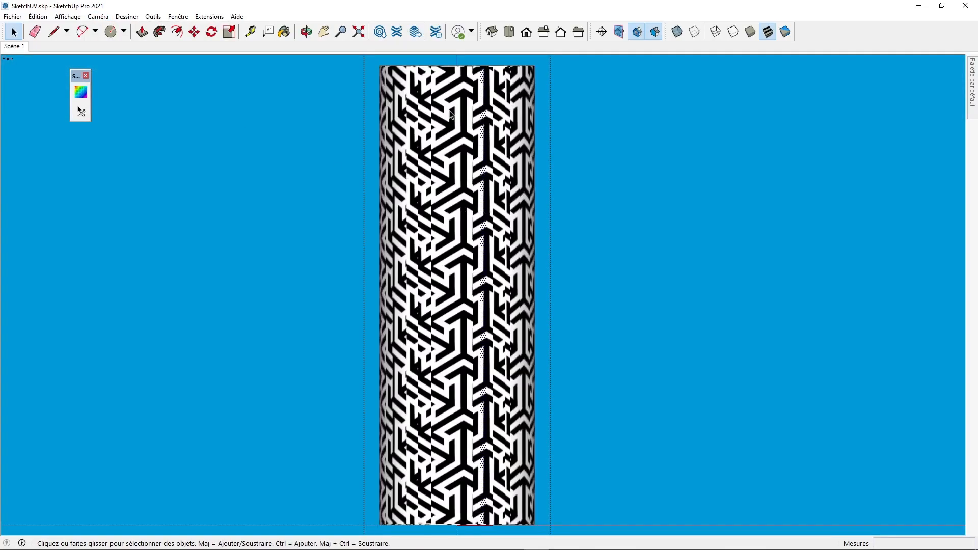
# Select the vase's outer surface, apply a SketchUV Cylindrical Map (View) to it and check the pattern
pyautogui.click(465, 219)
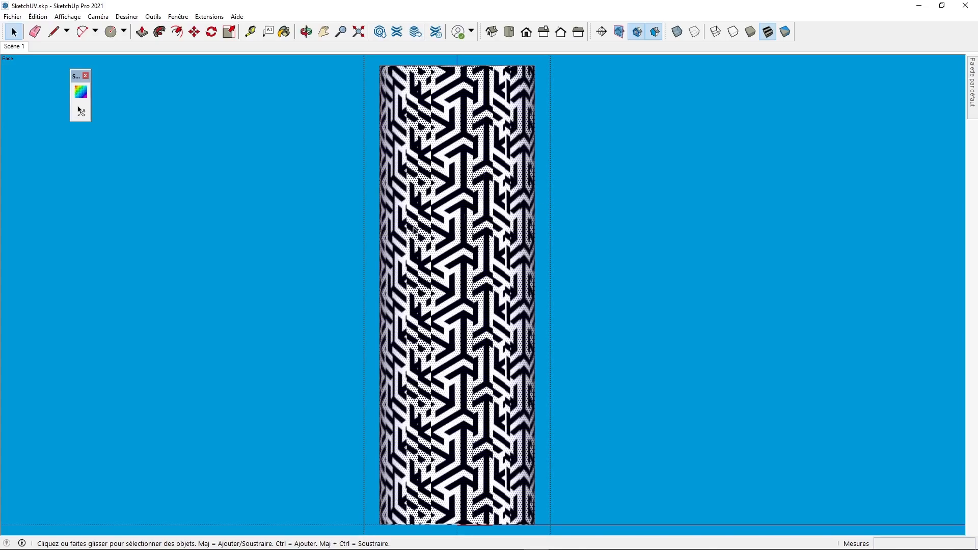
pyautogui.click(81, 111)
pyautogui.rightClick(449, 187)
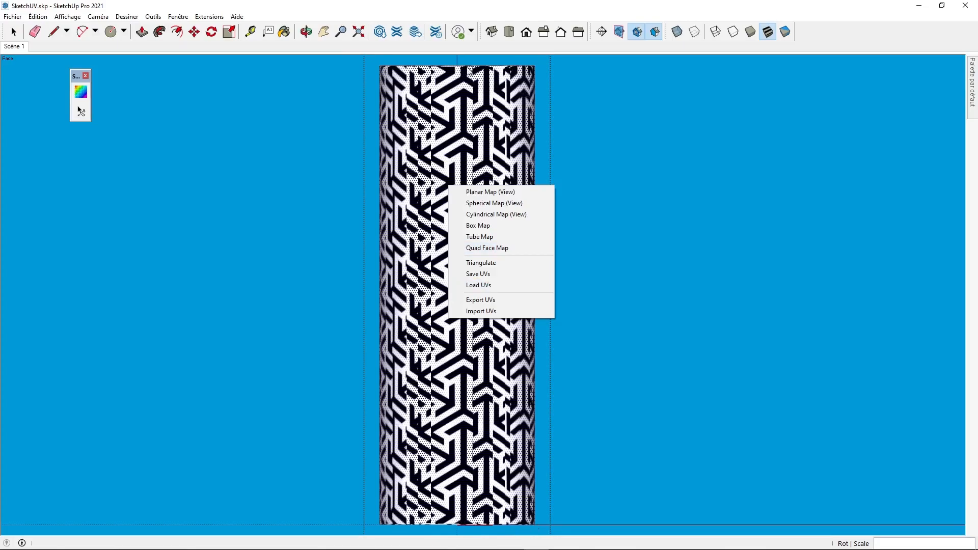
pyautogui.click(494, 214)
pyautogui.moveTo(488, 184); pyautogui.dragTo(361, 246, button='middle')
# Leave the vase, open the drinks can and select its body surface
pyautogui.click(405, 203)
pyautogui.scroll(-4, 456, 184)
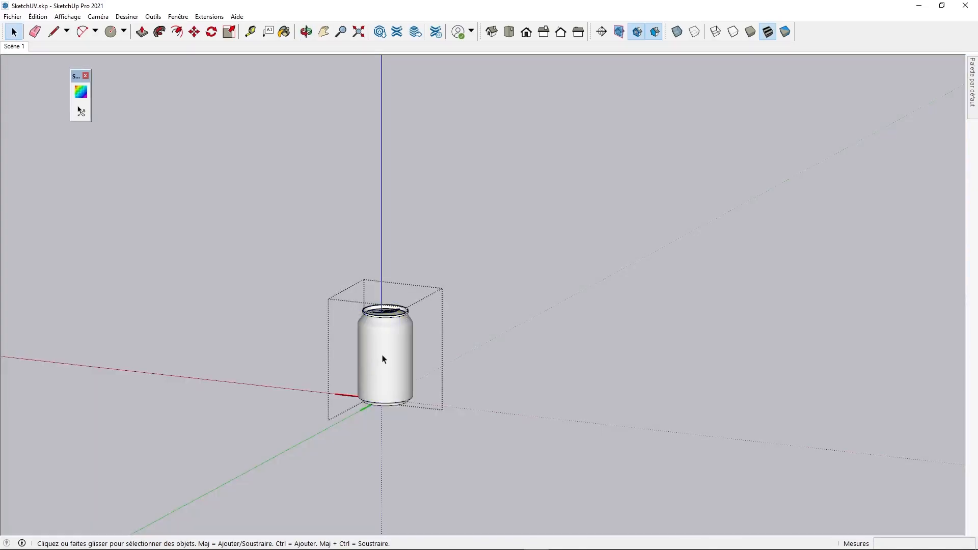
pyautogui.click(390, 370)
pyautogui.scroll(2, 391, 371)
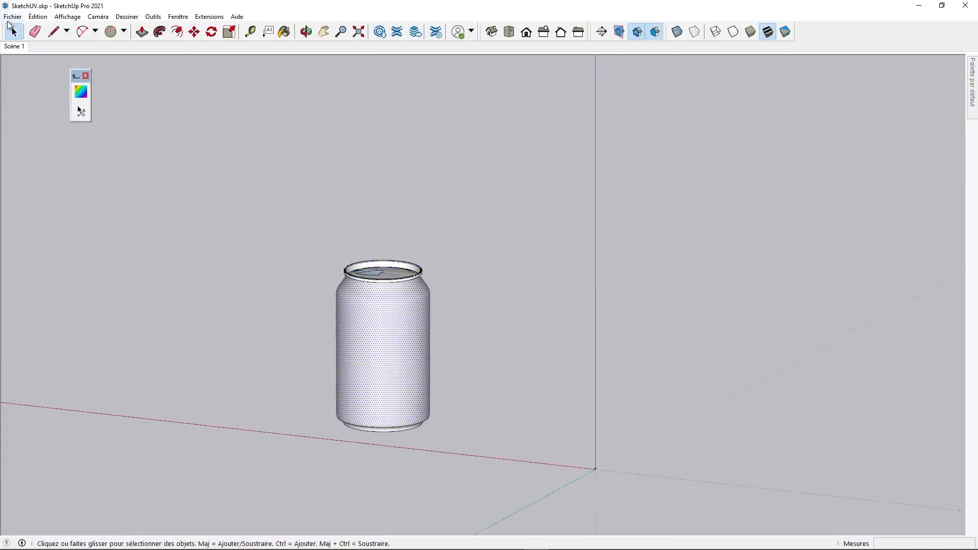
# Import 4b6fee407ed04e7a915df877f390504b.jpg as a texture and place it on the body of the can
pyautogui.click(12, 16)
pyautogui.click(57, 153)
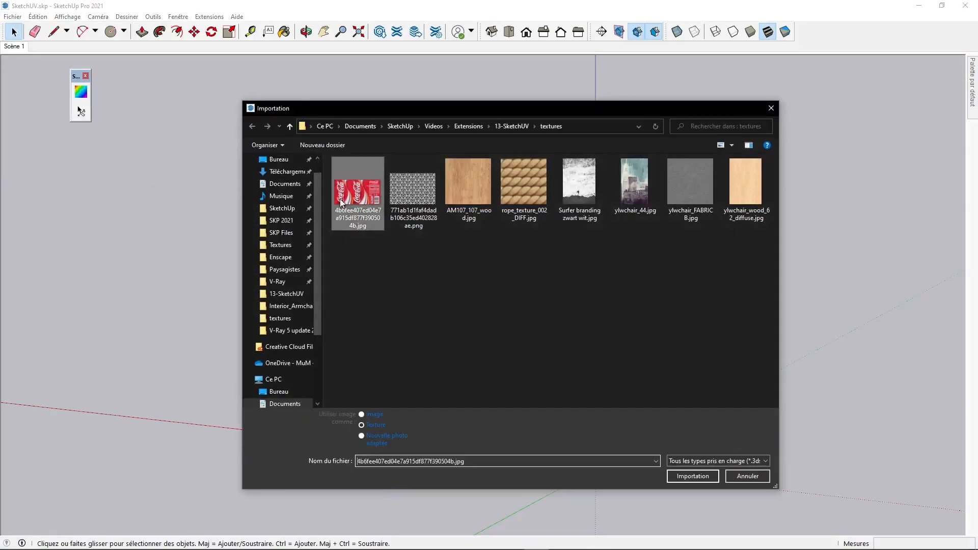
pyautogui.click(693, 476)
pyautogui.click(367, 406)
pyautogui.click(381, 301)
# Paint the entire can body with the imported Coca-Cola label texture
pyautogui.press('b')
pyautogui.click(378, 394)
pyautogui.press('space')
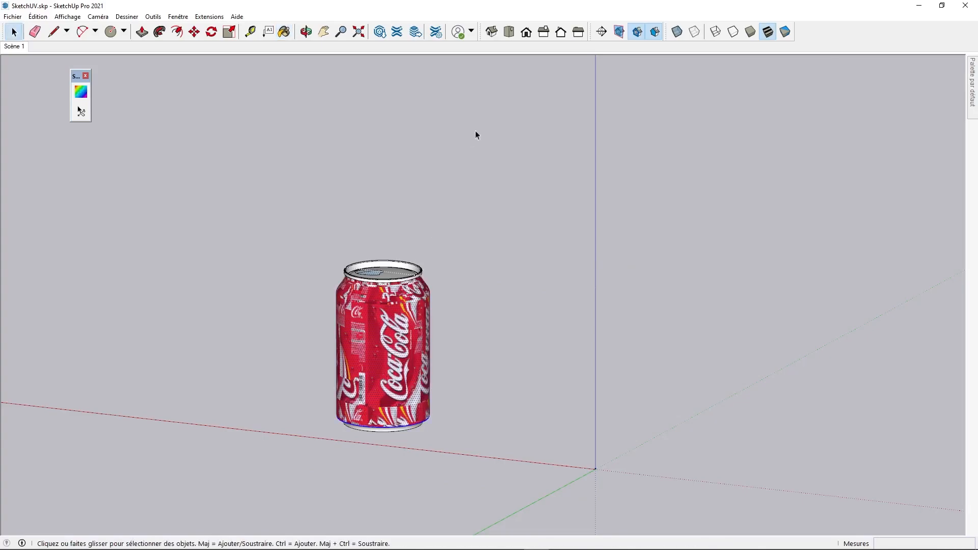
# Show the can in front view and check that parallel projection is active
pyautogui.click(526, 32)
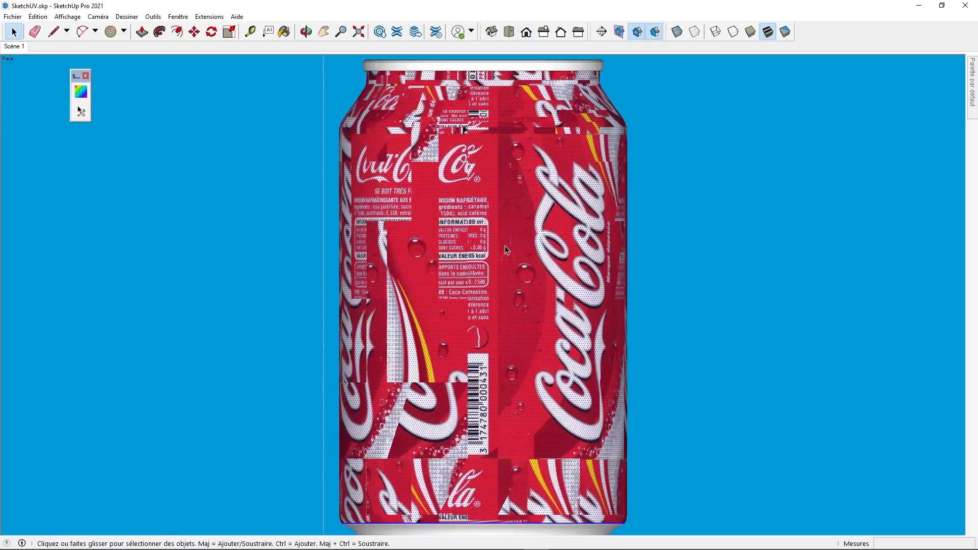
pyautogui.click(98, 17)
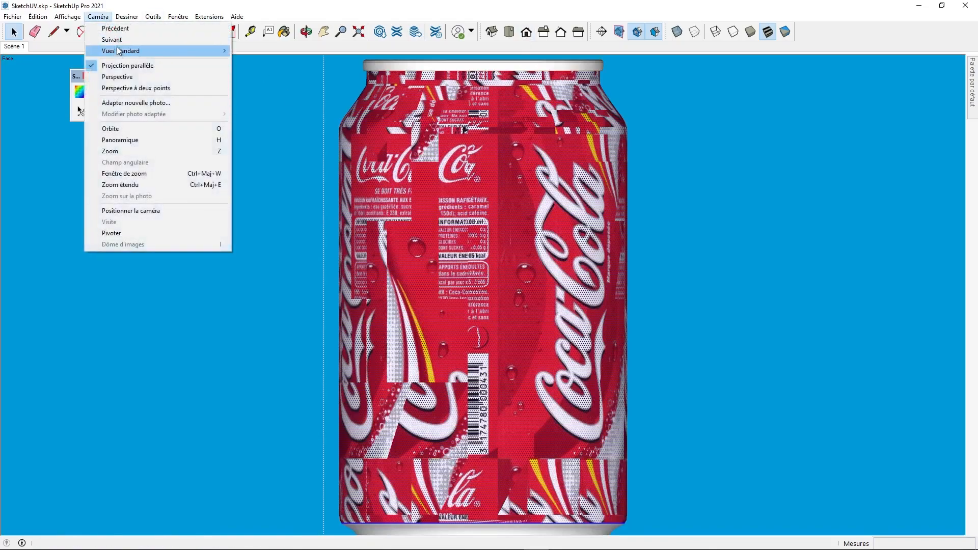
pyautogui.click(108, 18)
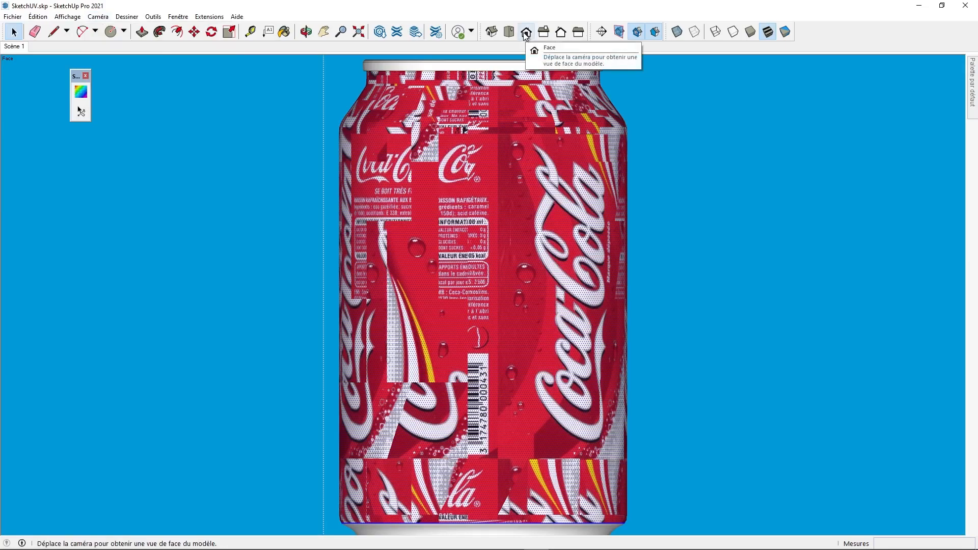
# Apply SketchUV's Cylindrical Map (View) to the label texture on the can body
pyautogui.click(81, 111)
pyautogui.rightClick(432, 260)
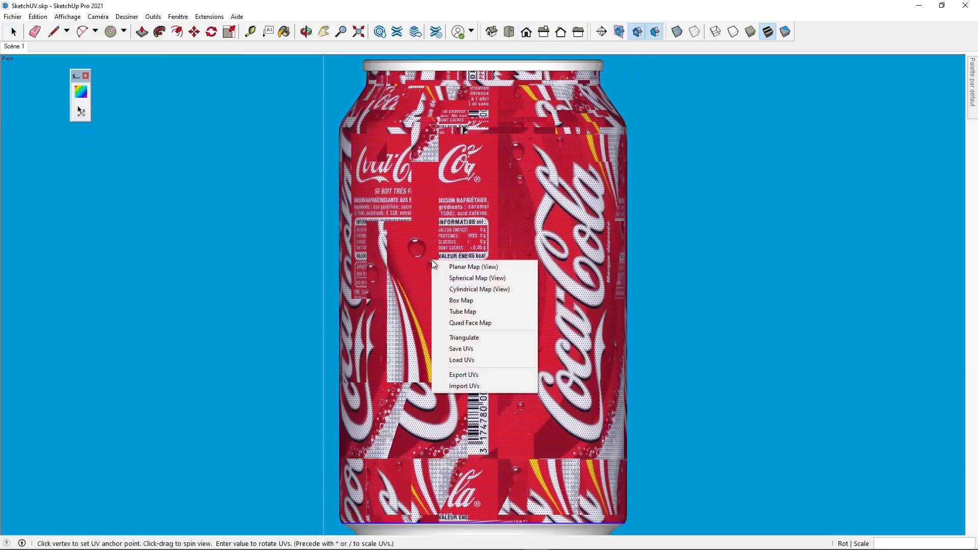
pyautogui.click(455, 290)
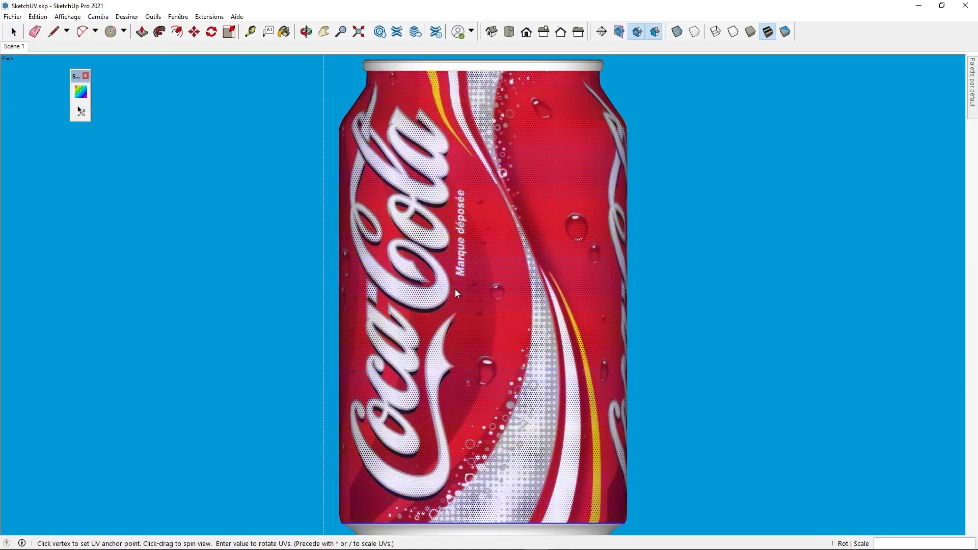
# Switch the camera back to perspective and leave the can's group to show it on the side table
pyautogui.click(97, 16)
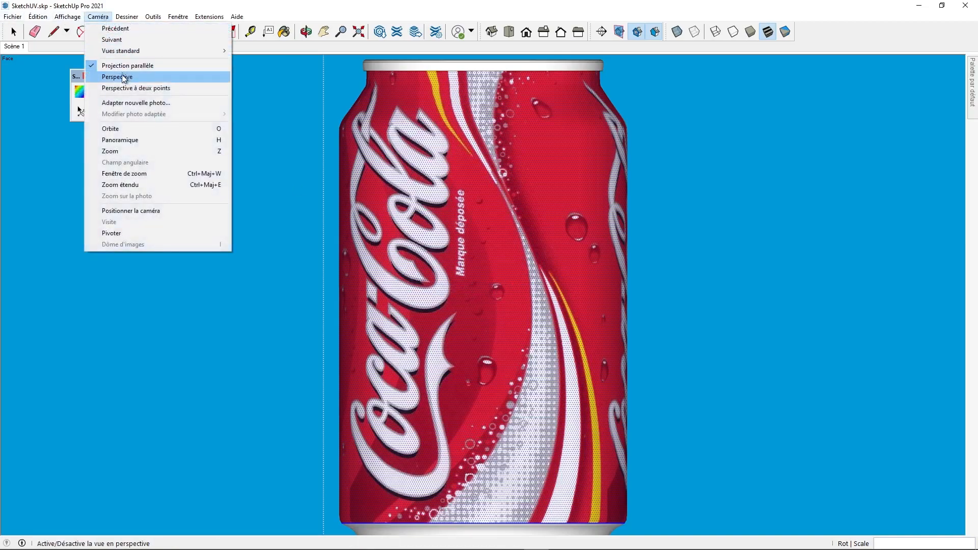
pyautogui.click(125, 76)
pyautogui.moveTo(503, 237); pyautogui.dragTo(712, 199, button='middle')
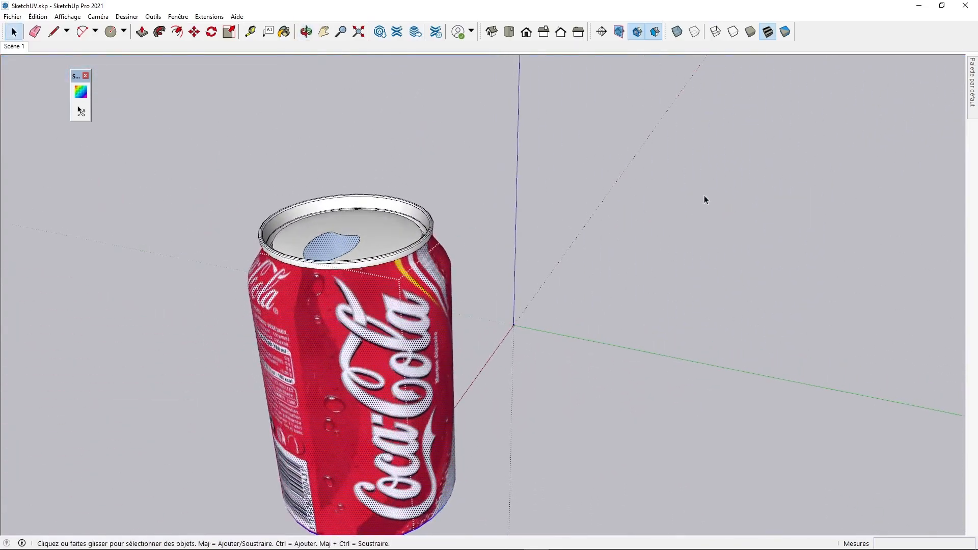
pyautogui.moveTo(319, 474); pyautogui.dragTo(414, 361, button='middle')
pyautogui.scroll(-1, 411, 363)
pyautogui.click(395, 448)
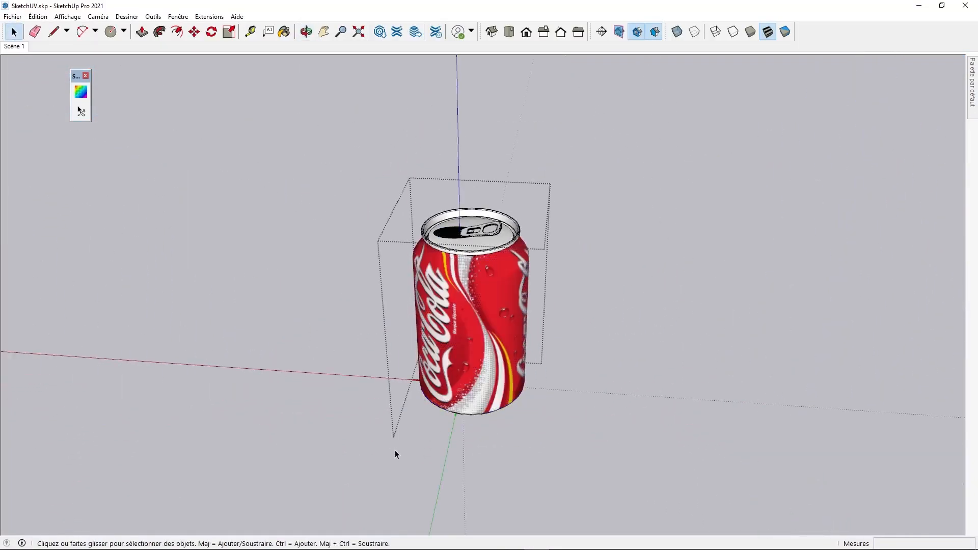
pyautogui.click(396, 448)
pyautogui.moveTo(472, 370); pyautogui.dragTo(523, 383, button='middle')
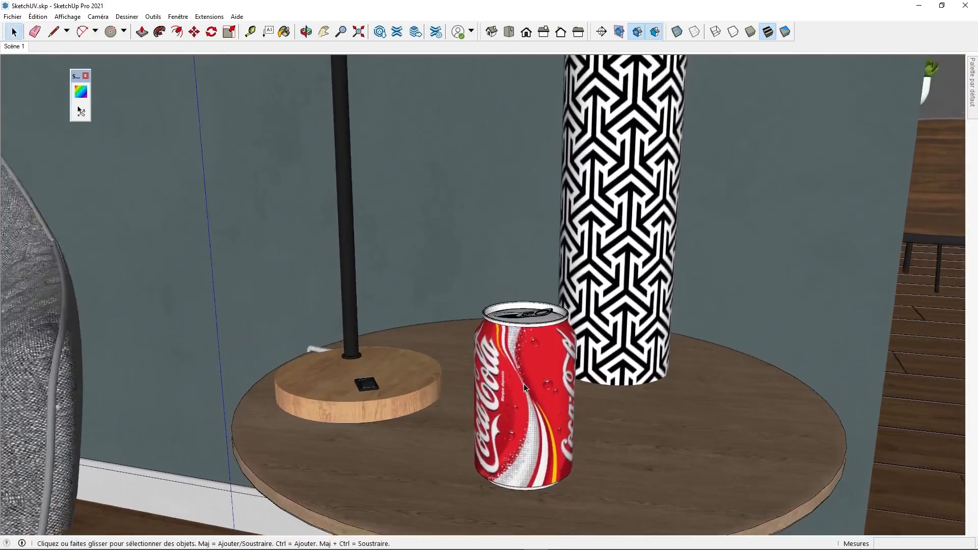
# Open the lamp's white power cable for editing and select its surface
pyautogui.scroll(-3, 523, 383)
pyautogui.moveTo(439, 448); pyautogui.dragTo(494, 320, button='middle')
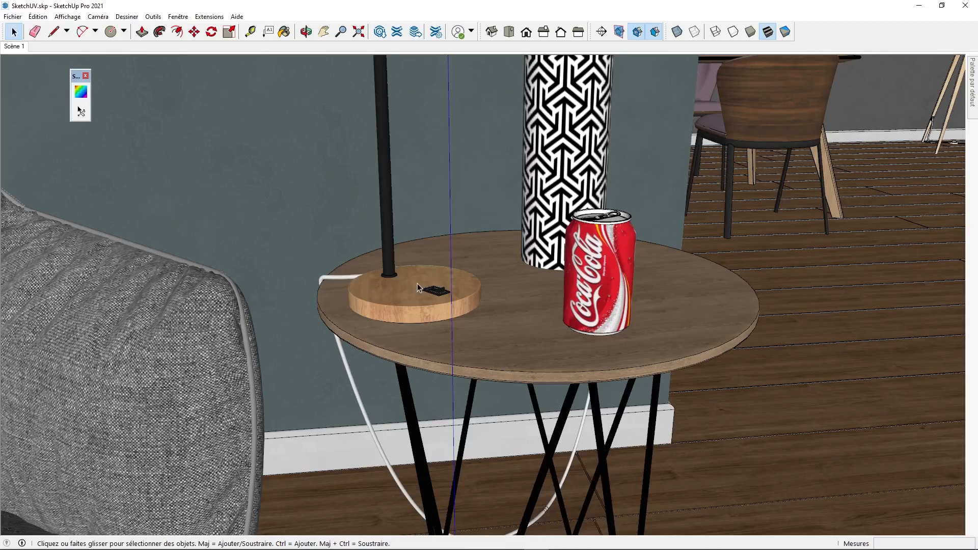
pyautogui.moveTo(384, 290); pyautogui.dragTo(494, 328, button='middle')
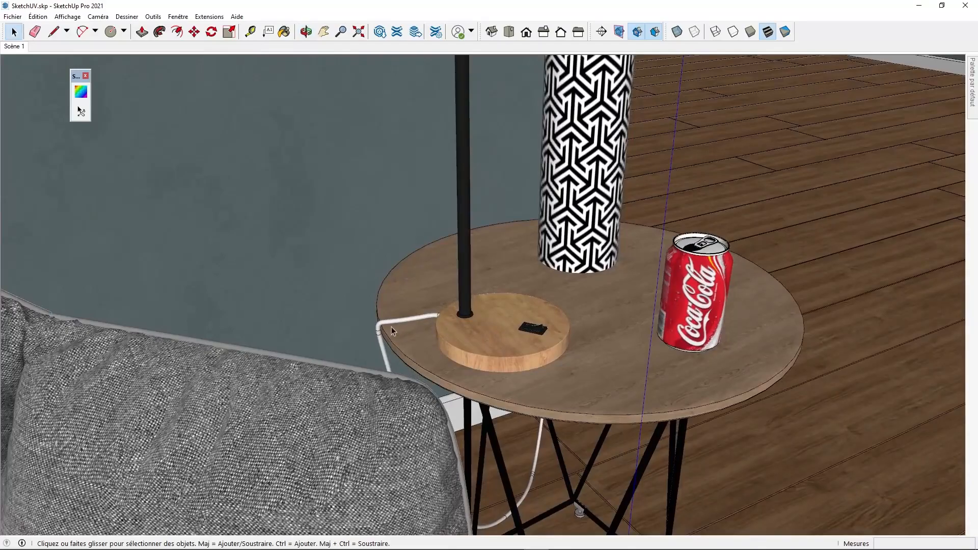
pyautogui.scroll(4, 388, 324)
pyautogui.scroll(7, 388, 324)
pyautogui.moveTo(390, 326); pyautogui.dragTo(571, 306, button='middle')
pyautogui.scroll(4, 614, 193)
pyautogui.doubleClick(614, 193)
pyautogui.click(614, 193)
# Import rope_texture_002_DIFF.jpg as a texture and place it on a face of the cable
pyautogui.click(13, 16)
pyautogui.click(44, 186)
pyautogui.click(521, 186)
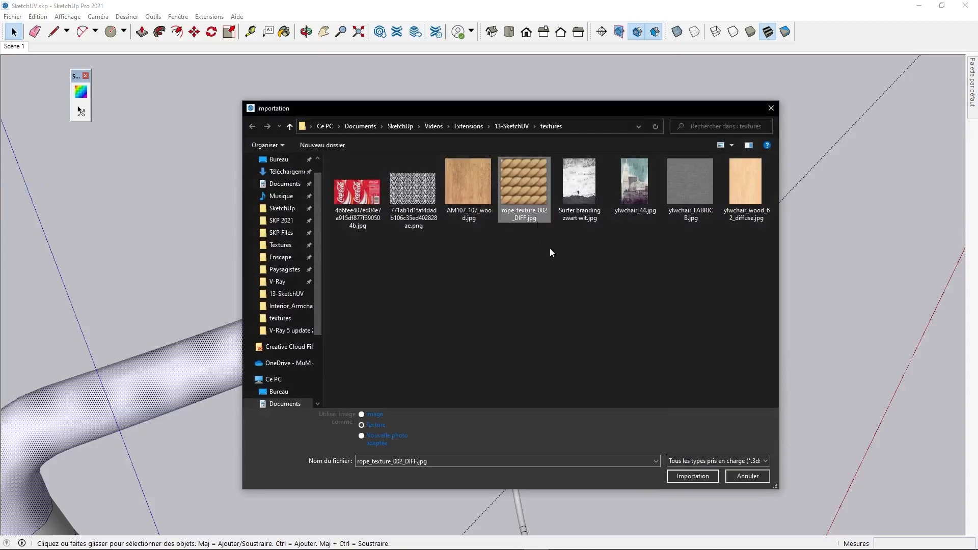
pyautogui.click(688, 476)
pyautogui.click(420, 290)
pyautogui.click(469, 249)
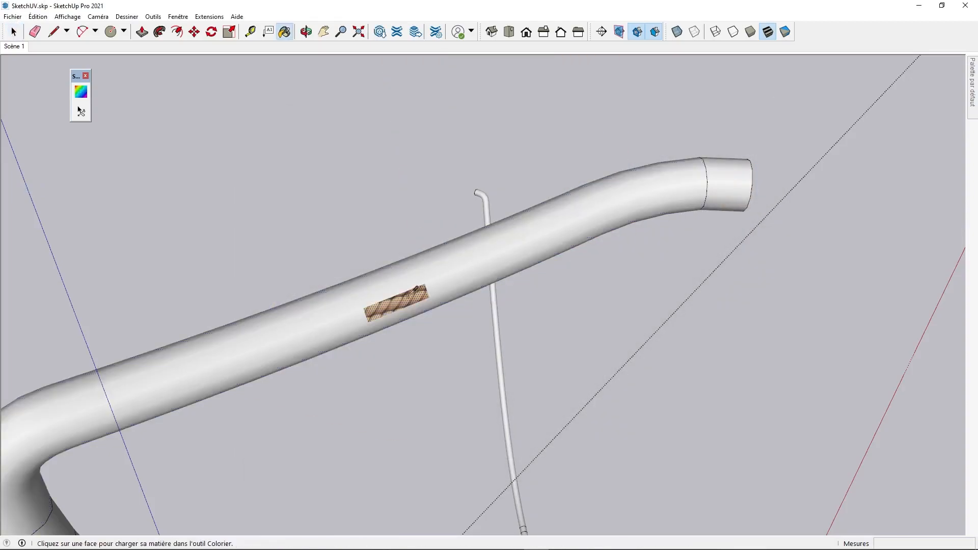
# Paint the whole cable surface with the imported rope texture
pyautogui.click(444, 282)
pyautogui.moveTo(444, 282)
pyautogui.mouseDown(button='middle')
pyautogui.moveTo(400, 296)
pyautogui.moveTo(433, 264)
pyautogui.moveTo(563, 245)
pyautogui.moveTo(616, 189)
pyautogui.mouseUp(button='middle')
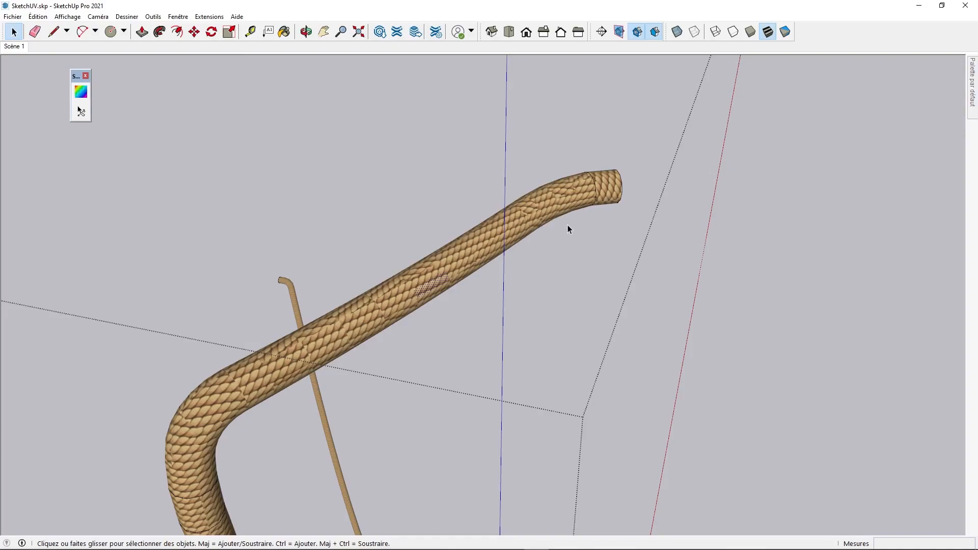
pyautogui.moveTo(597, 194); pyautogui.dragTo(627, 209, button='middle')
# Select the whole cable and apply SketchUV's Tube Map, anchored at a vertex and lengthwise edge of the cable's end
pyautogui.hotkey('ctrl', 'a')
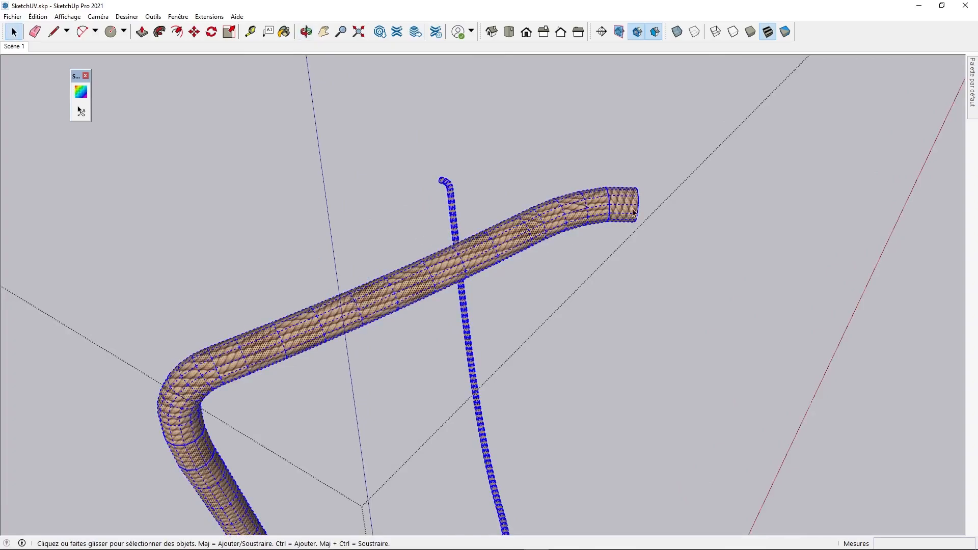
pyautogui.scroll(2, 633, 213)
pyautogui.scroll(3, 633, 213)
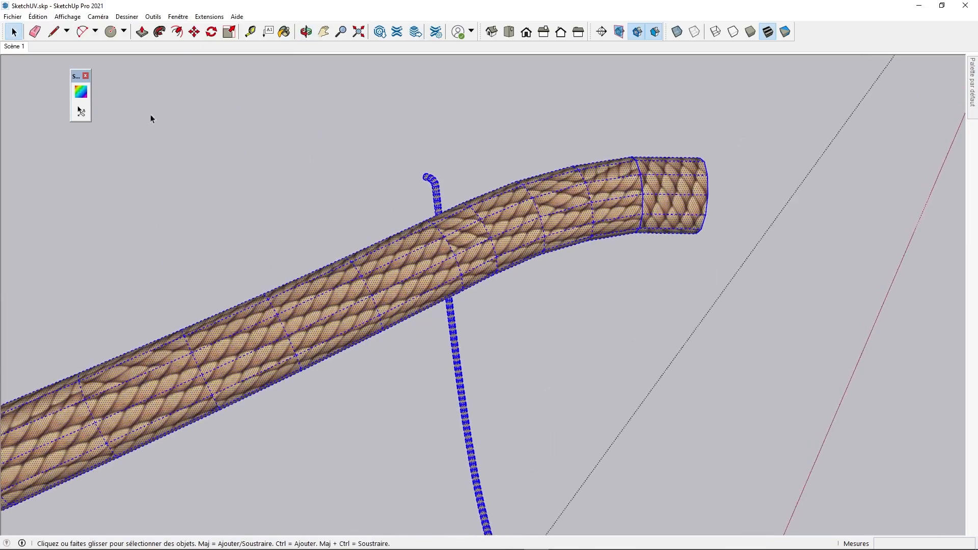
pyautogui.click(79, 93)
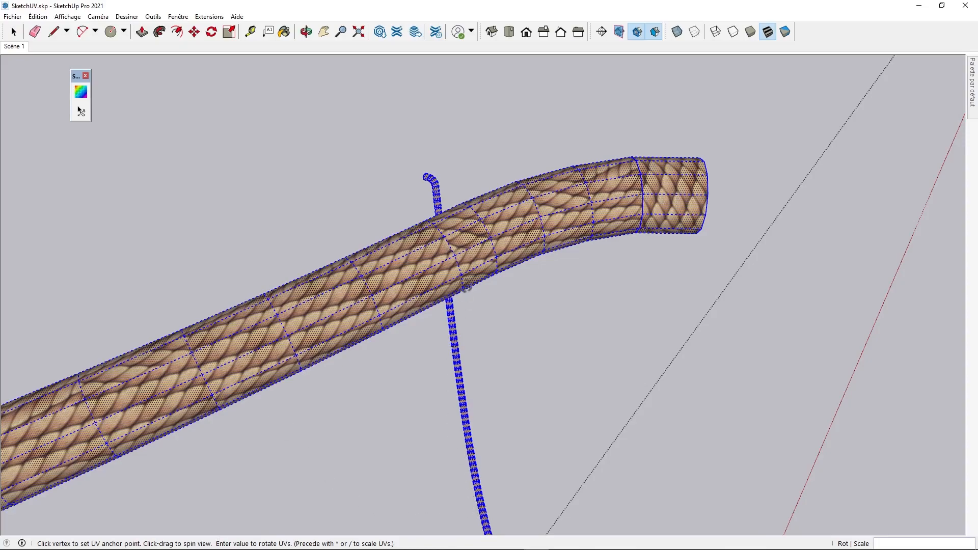
pyautogui.click(707, 194)
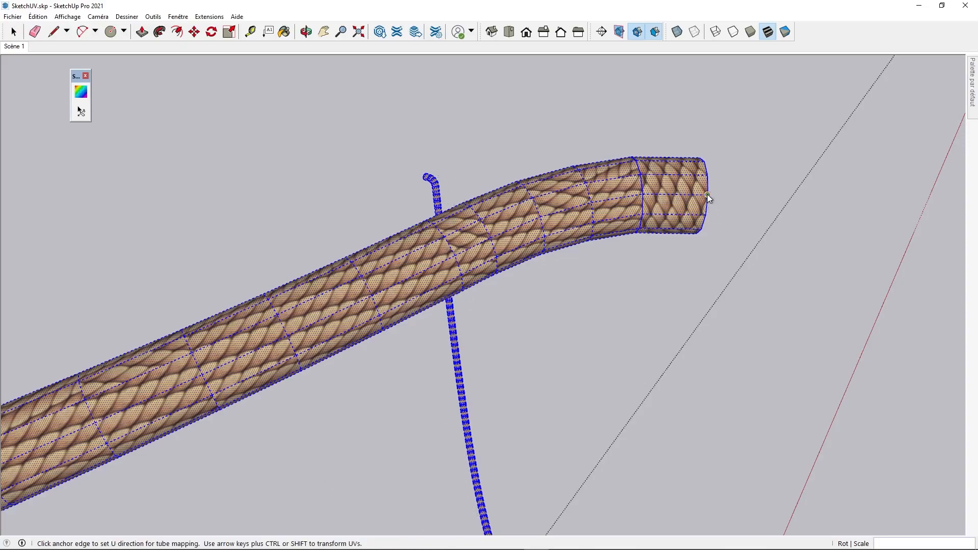
pyautogui.click(665, 196)
pyautogui.rightClick(662, 198)
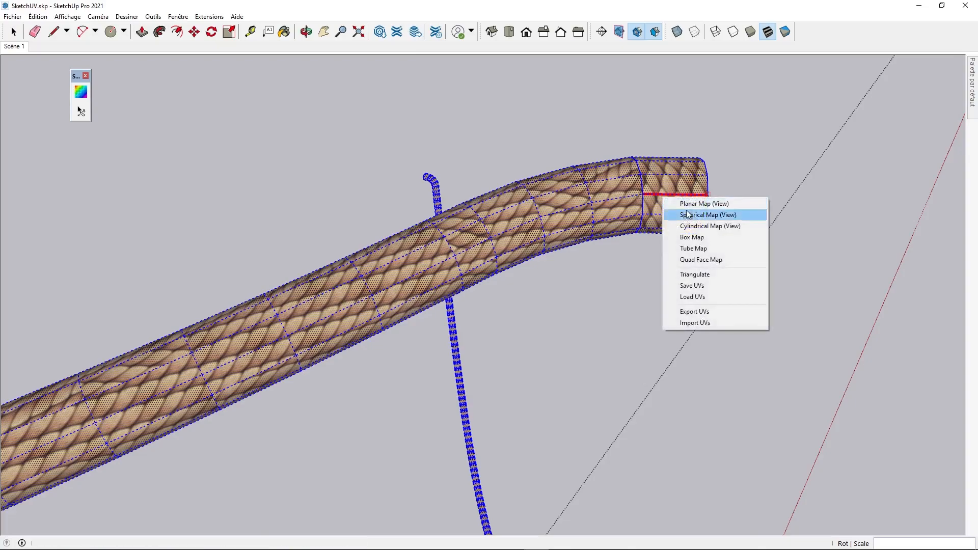
pyautogui.click(693, 248)
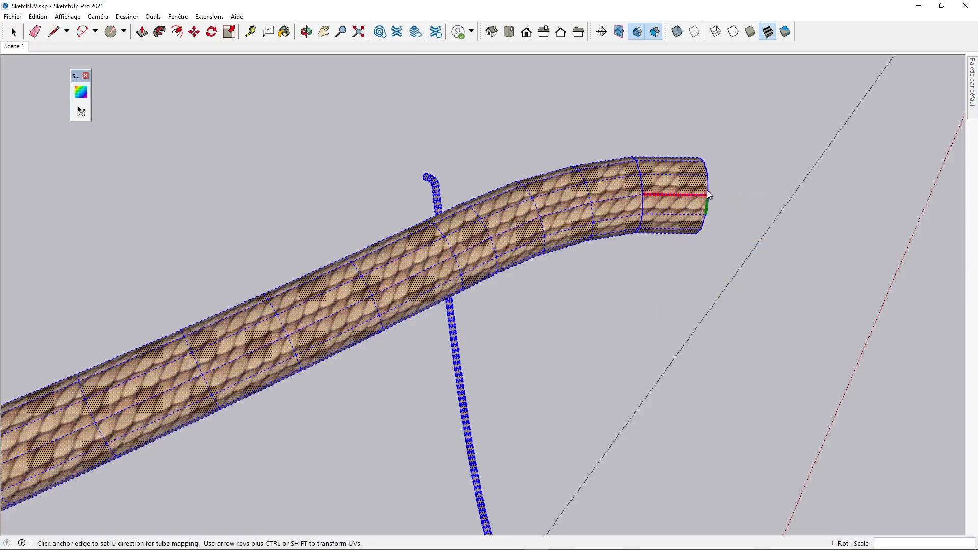
# Inspect the tube mapping along the cable and adjust the rope texture in both directions
pyautogui.scroll(-5, 541, 240)
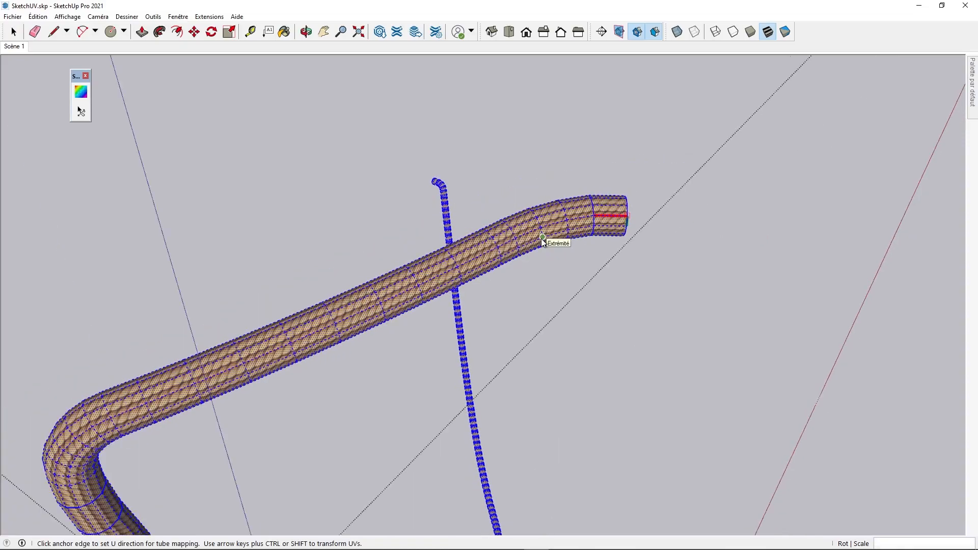
pyautogui.moveTo(315, 363); pyautogui.dragTo(321, 238, button='middle')
pyautogui.moveTo(411, 109); pyautogui.dragTo(376, 210, button='middle')
pyautogui.scroll(6, 473, 152)
pyautogui.scroll(2, 487, 164)
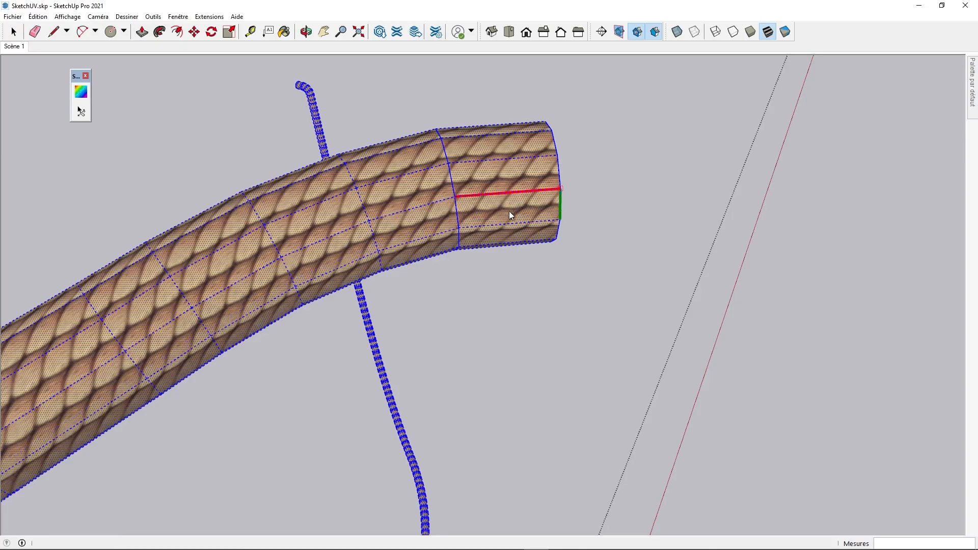
pyautogui.press('Left')
pyautogui.press('Left')
pyautogui.press('Left')
pyautogui.press('Left')
pyautogui.press('Down')
pyautogui.press('Down')
pyautogui.press('Down')
pyautogui.press('Down')
pyautogui.press('Down')
pyautogui.press('Down')
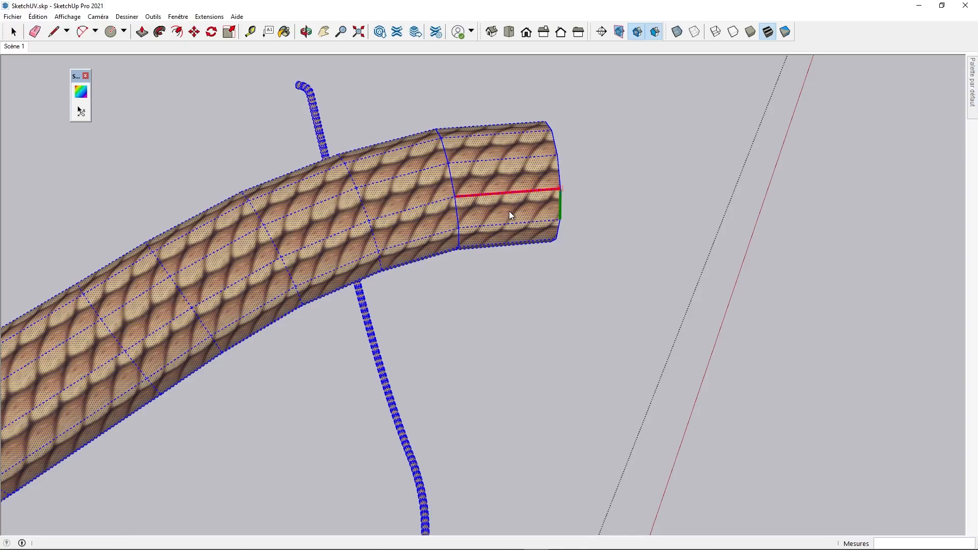
pyautogui.press('Down')
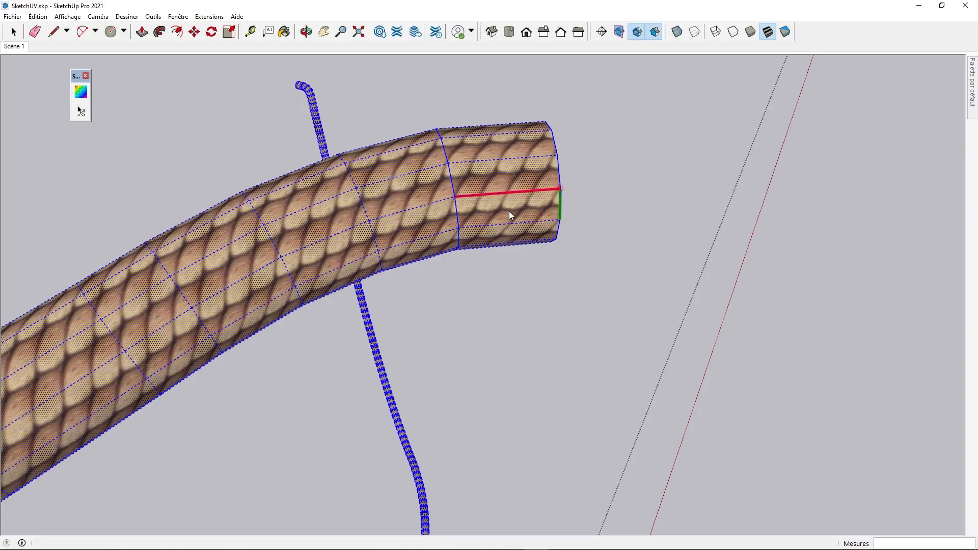
# Stretch the rope texture around the cable's circumference to get wider strands
pyautogui.press('Left')
pyautogui.press('Left')
pyautogui.press('Left')
pyautogui.press('Left')
pyautogui.press('Left')
pyautogui.press('Left')
pyautogui.press('Left')
pyautogui.press('Left')
pyautogui.press('Left')
pyautogui.press('Left')
pyautogui.press('Left')
pyautogui.press('Left')
pyautogui.press('Left')
pyautogui.press('Left')
pyautogui.press('Left')
pyautogui.press('Left')
pyautogui.press('Left')
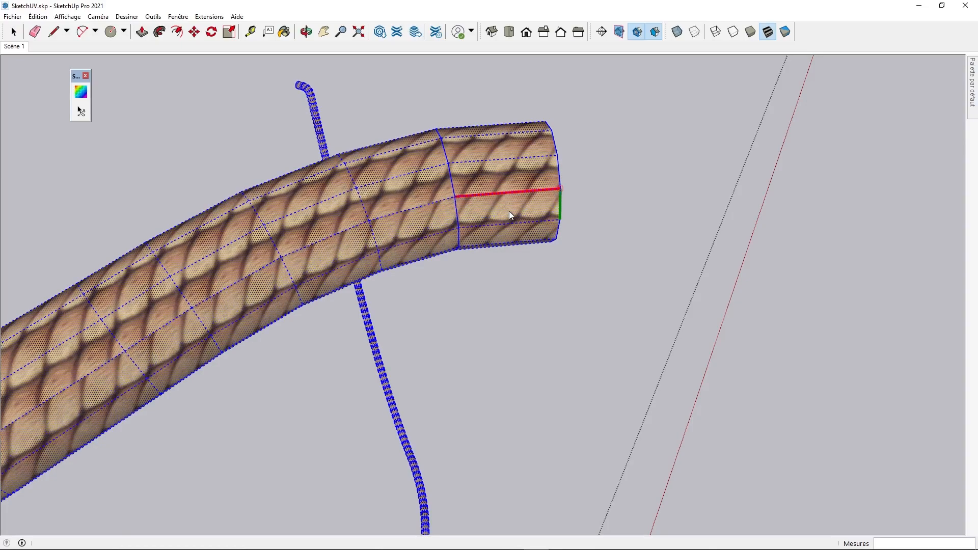
pyautogui.press('Left')
pyautogui.press('Left')
pyautogui.press('Left')
pyautogui.press('Left')
pyautogui.press('Left')
pyautogui.press('Left')
pyautogui.press('Left')
pyautogui.press('Left')
pyautogui.press('Left')
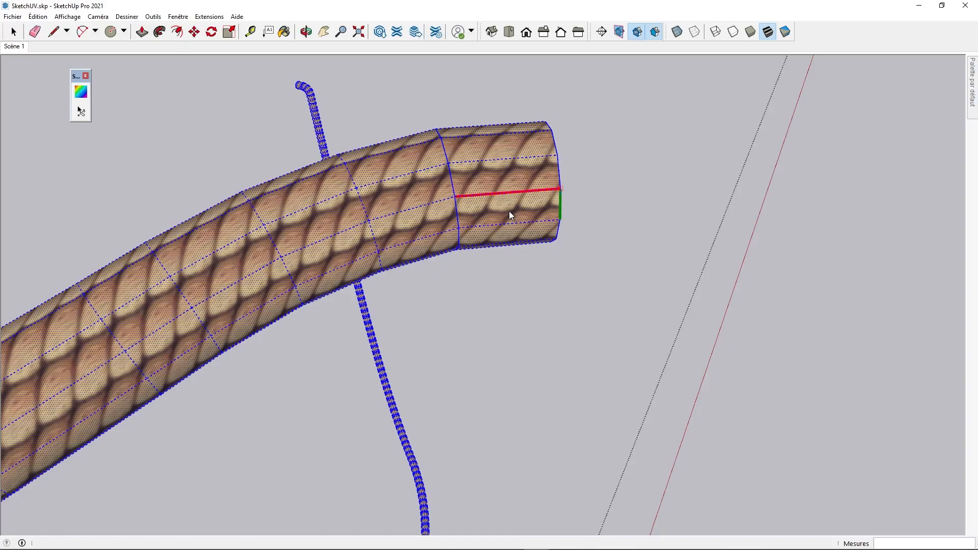
# Fine-tune the rope mapping so the strands line up across the seam at the cable's end segment
pyautogui.moveTo(510, 213); pyautogui.dragTo(196, 348, button='middle')
pyautogui.scroll(5, 472, 213)
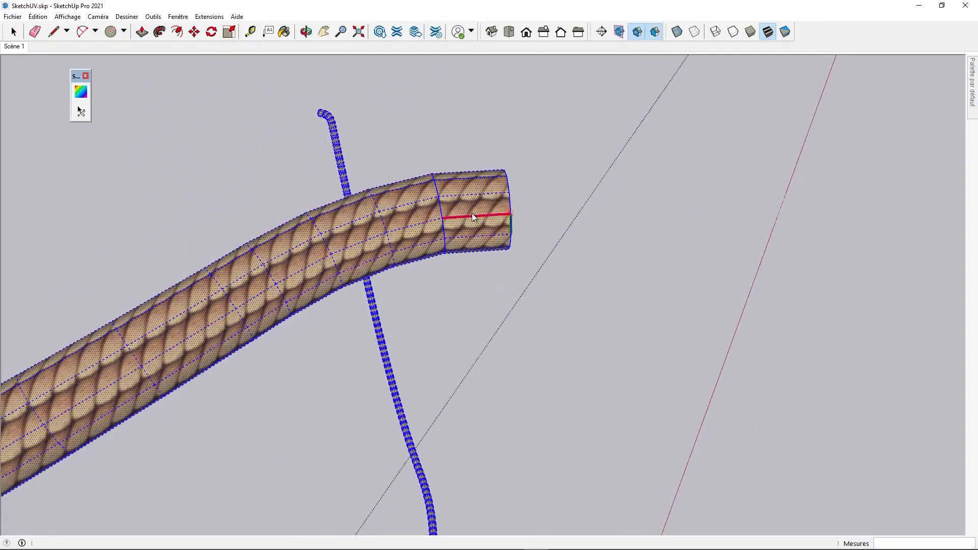
pyautogui.scroll(2, 472, 213)
pyautogui.press('Right')
pyautogui.press('Right')
pyautogui.press('Right')
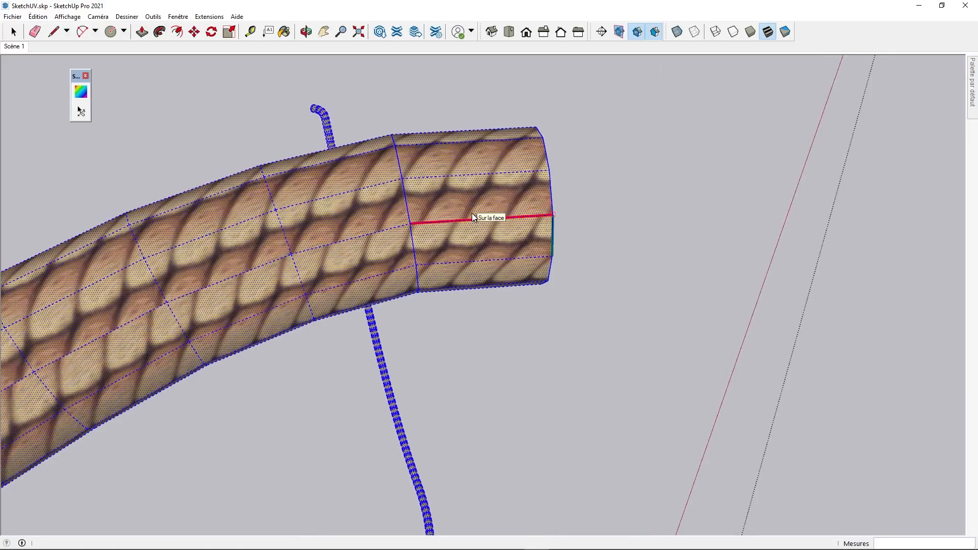
pyautogui.press('Right')
pyautogui.press('Right')
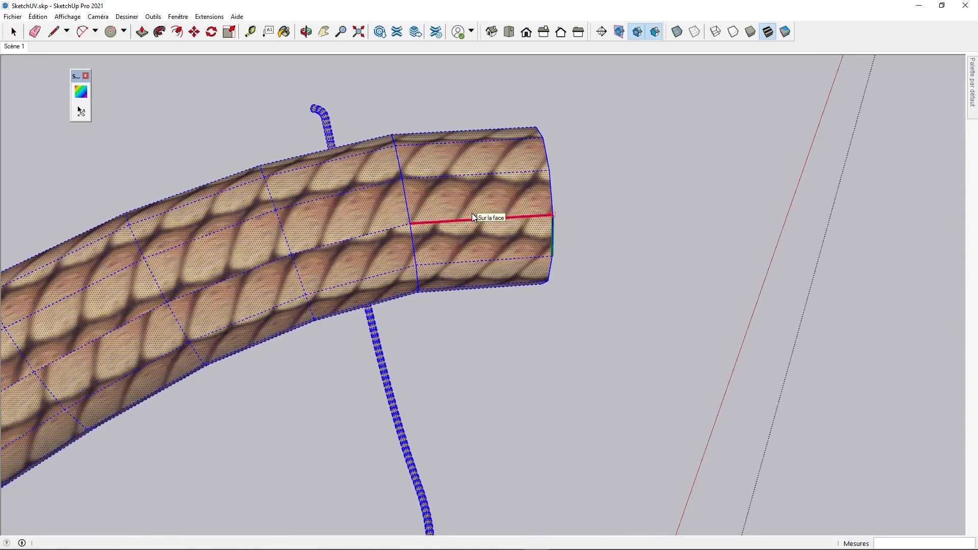
pyautogui.press('Right')
pyautogui.press('Right')
pyautogui.press('Right')
pyautogui.press('Right')
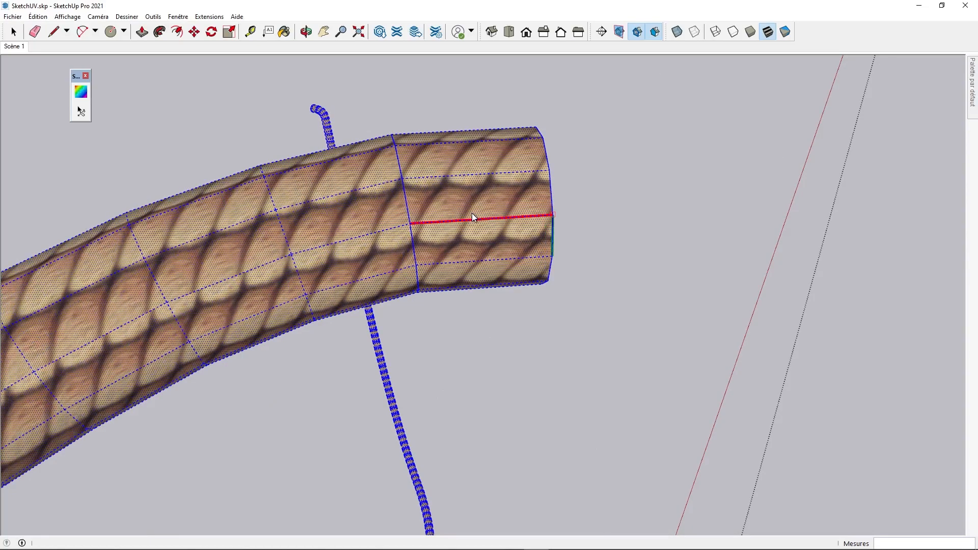
# Exit the mapping tool, review the rope texture along the full cable and leave the cable's group
pyautogui.scroll(-5, 471, 213)
pyautogui.press('space')
pyautogui.click(531, 209)
pyautogui.moveTo(410, 221); pyautogui.dragTo(525, 102, button='middle')
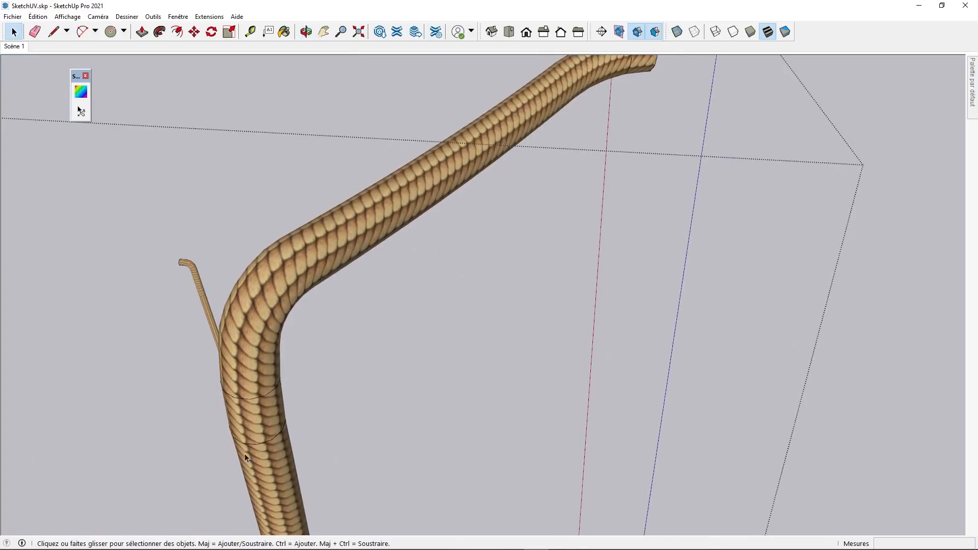
pyautogui.scroll(-4, 246, 398)
pyautogui.moveTo(341, 270); pyautogui.dragTo(223, 132, button='middle')
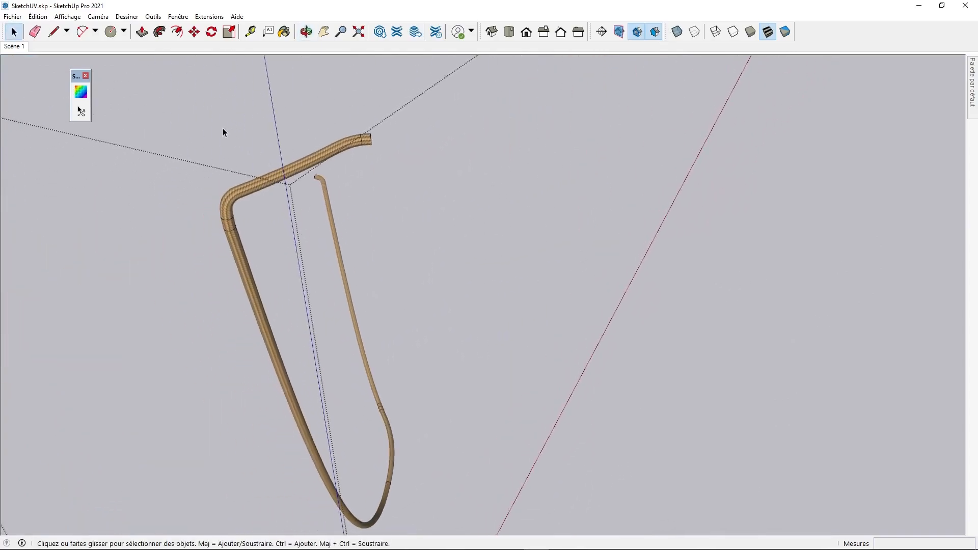
pyautogui.click(223, 129)
# Return to the saved Scene 1 view of the textured interior
pyautogui.moveTo(503, 153); pyautogui.dragTo(537, 361, button='middle')
pyautogui.scroll(-2, 524, 323)
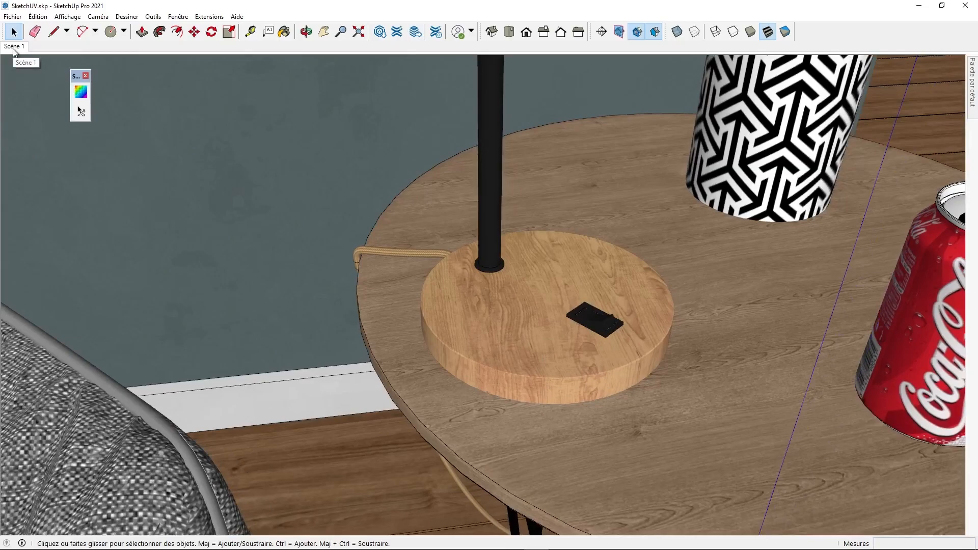
pyautogui.click(13, 47)
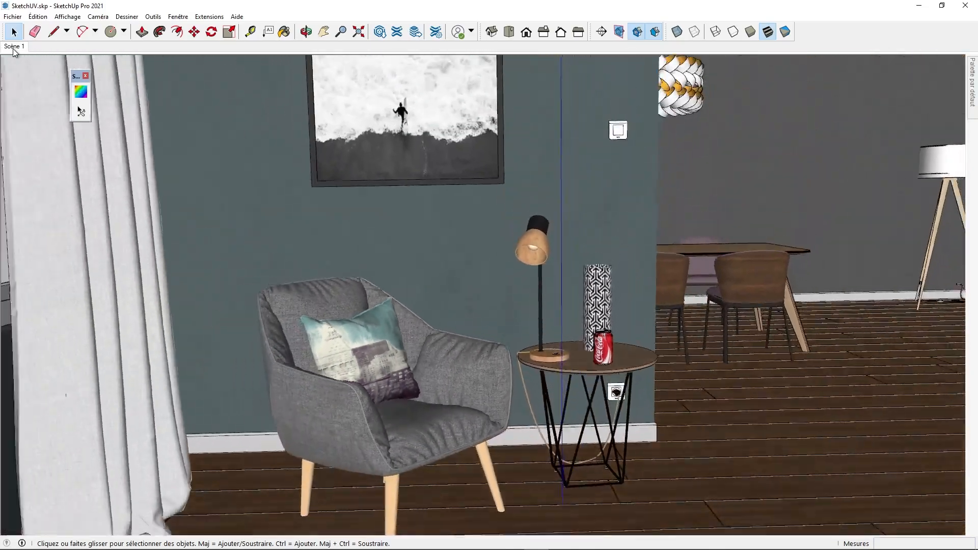